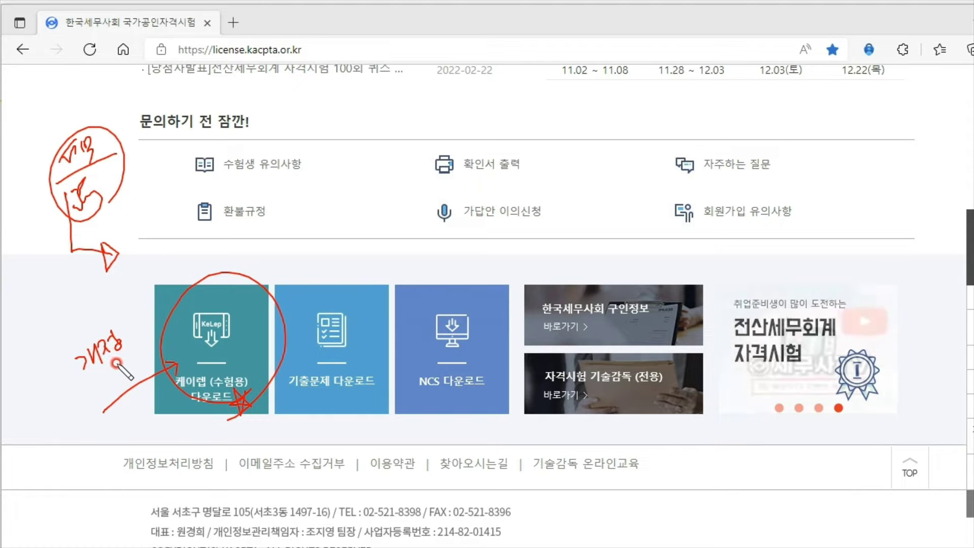
pyautogui.moveTo(42, 290)
pyautogui.mouseDown()
pyautogui.moveTo(60, 281)
pyautogui.moveTo(70, 304)
pyautogui.moveTo(85, 282)
pyautogui.mouseUp()
pyautogui.moveTo(75, 284)
pyautogui.mouseDown()
pyautogui.moveTo(72, 307)
pyautogui.moveTo(126, 276)
pyautogui.moveTo(139, 284)
pyautogui.moveTo(135, 270)
pyautogui.moveTo(152, 295)
pyautogui.mouseUp()
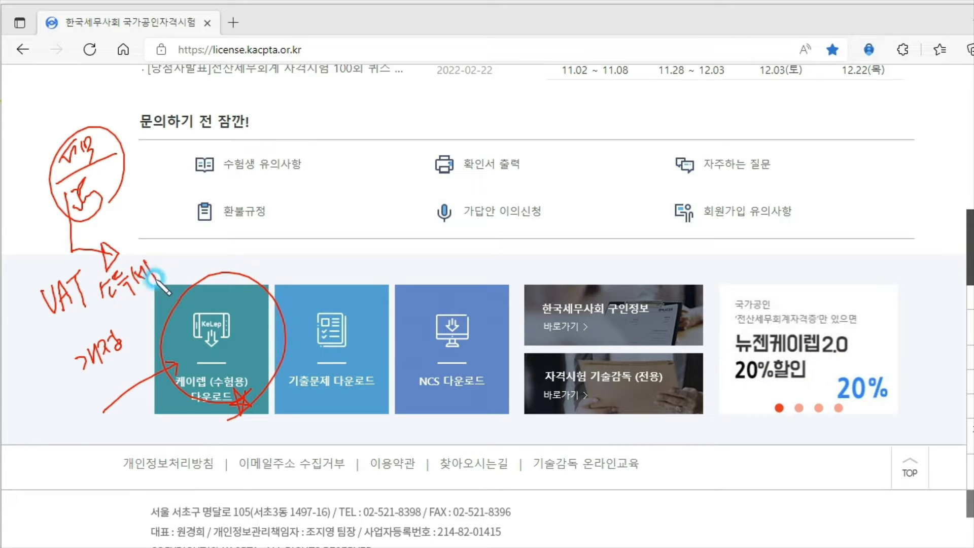
pyautogui.moveTo(109, 318); pyautogui.dragTo(198, 267)
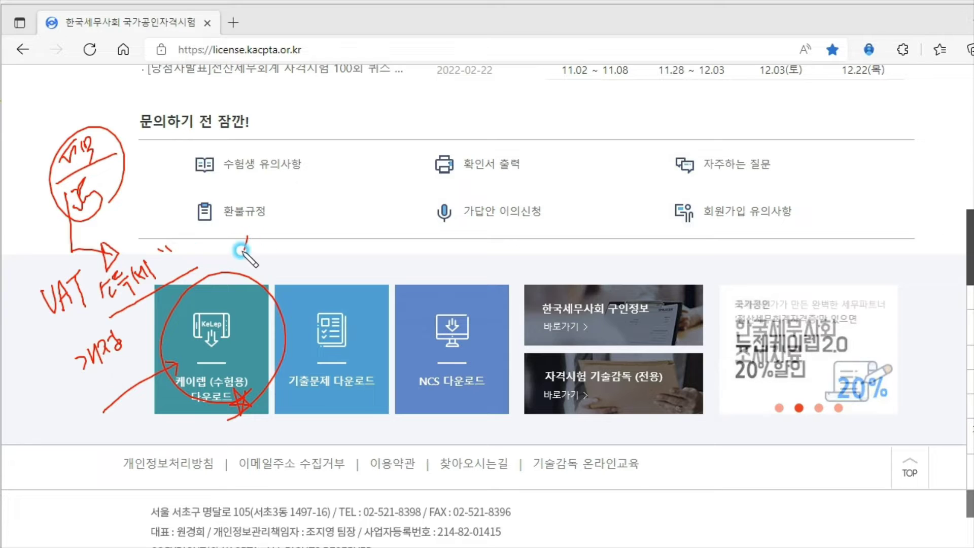
pyautogui.moveTo(244, 239)
pyautogui.mouseDown()
pyautogui.moveTo(256, 236)
pyautogui.moveTo(245, 250)
pyautogui.mouseUp()
pyautogui.moveTo(257, 235)
pyautogui.mouseDown()
pyautogui.moveTo(254, 248)
pyautogui.moveTo(279, 228)
pyautogui.mouseUp()
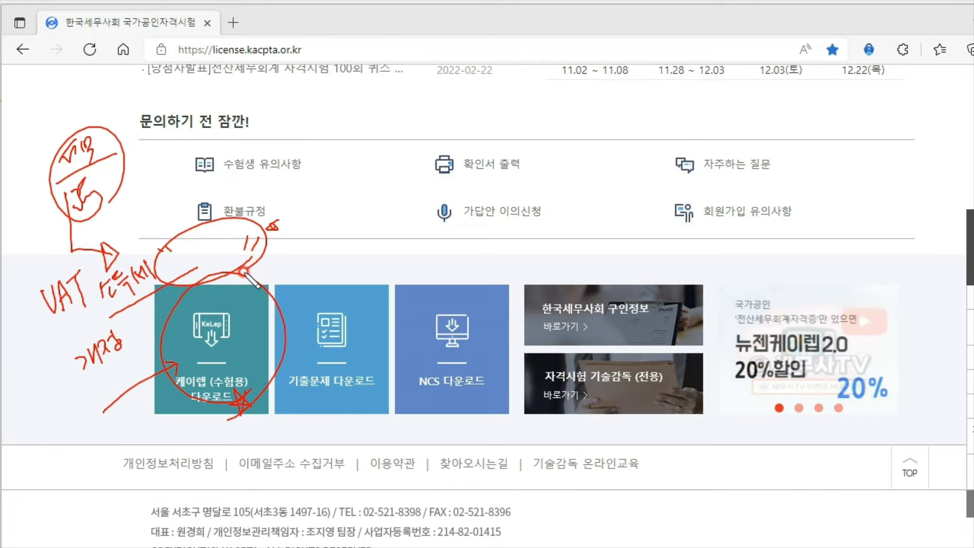
pyautogui.moveTo(226, 284); pyautogui.dragTo(238, 293)
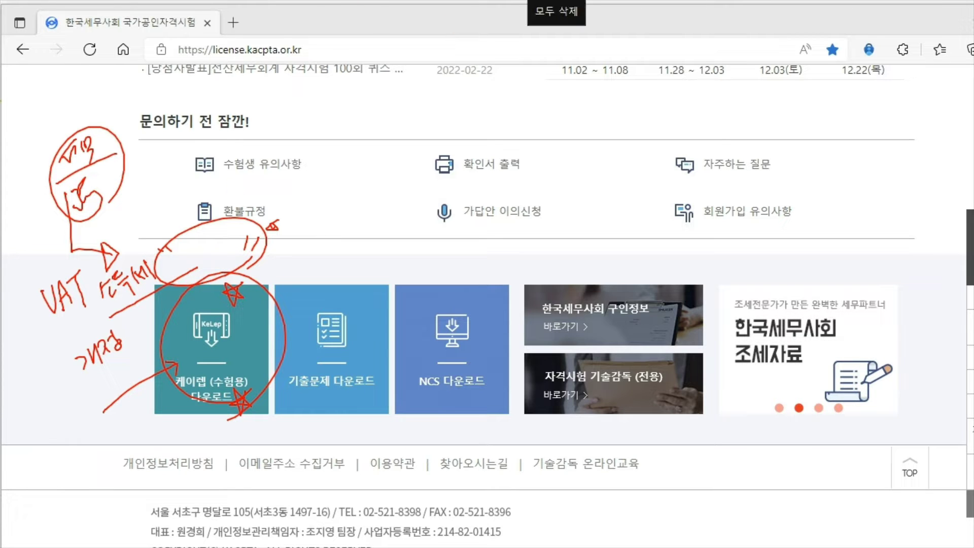
pyautogui.click(564, 5)
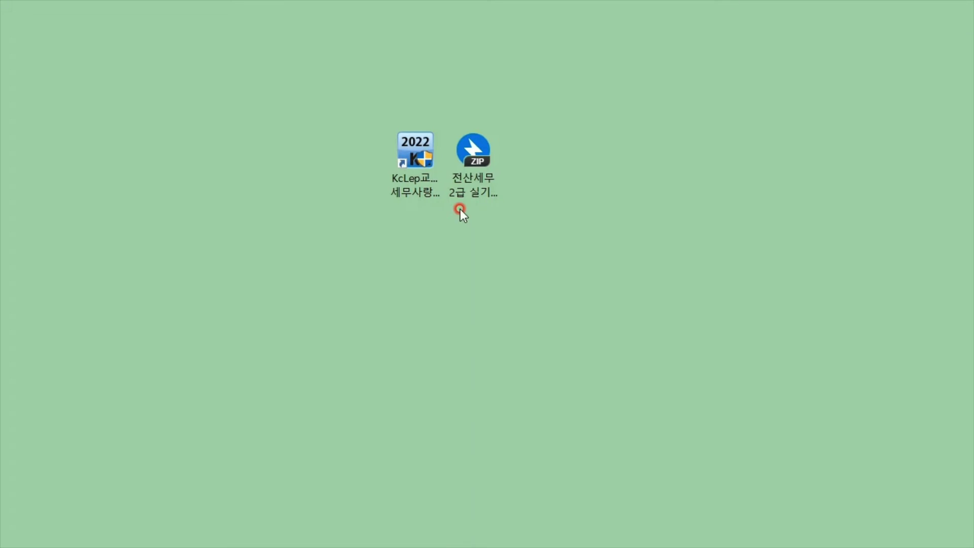
# Step: Replace the KcLepSetup_2022.03.18 archive on the desktop with its extracted folder and open that folder
pyautogui.click(479, 158)
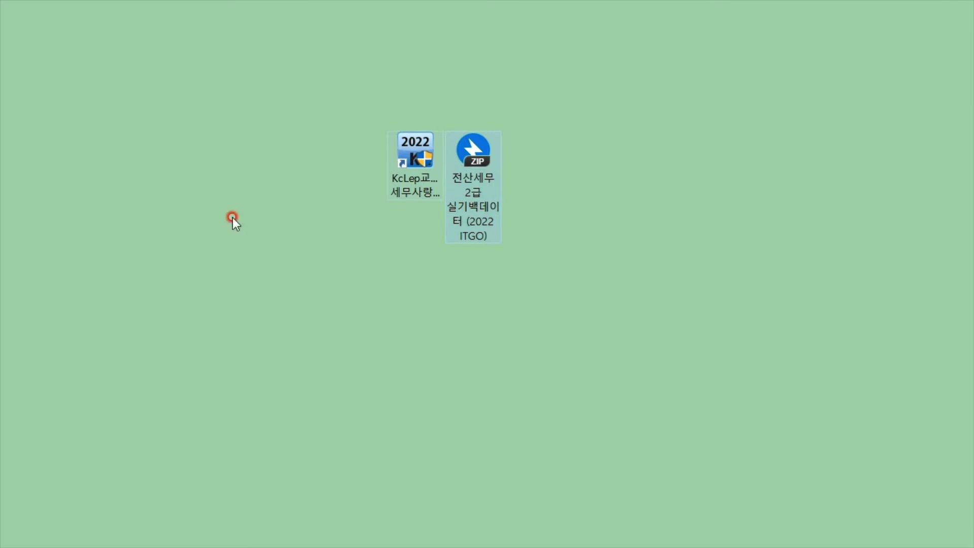
pyautogui.moveTo(37, 209); pyautogui.dragTo(321, 159)
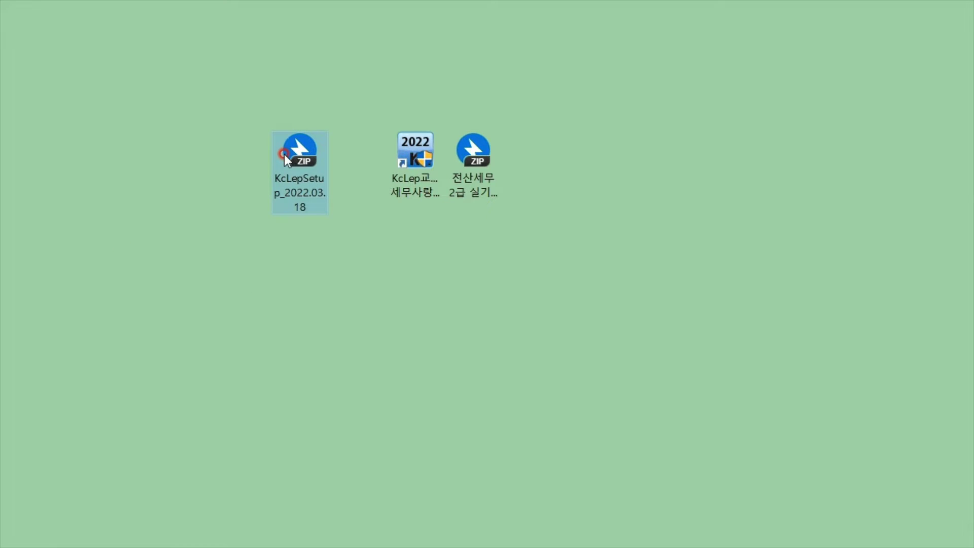
pyautogui.moveTo(282, 157)
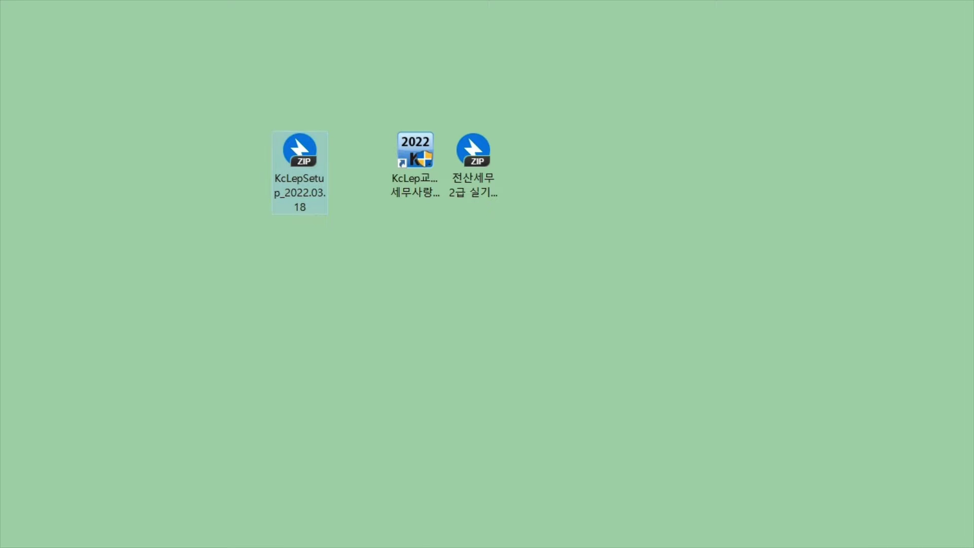
pyautogui.press('Delete')
pyautogui.moveTo(209, 173); pyautogui.dragTo(290, 145)
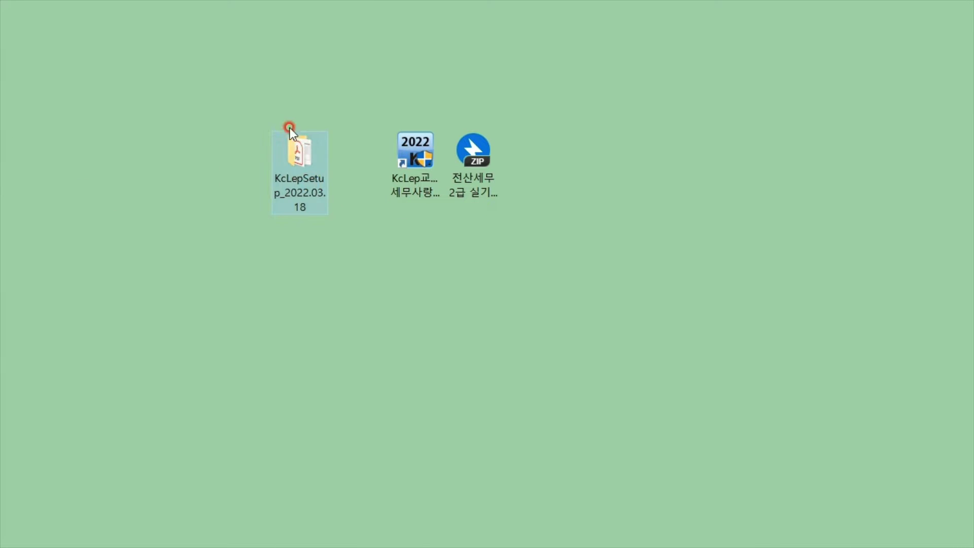
pyautogui.doubleClick(304, 147)
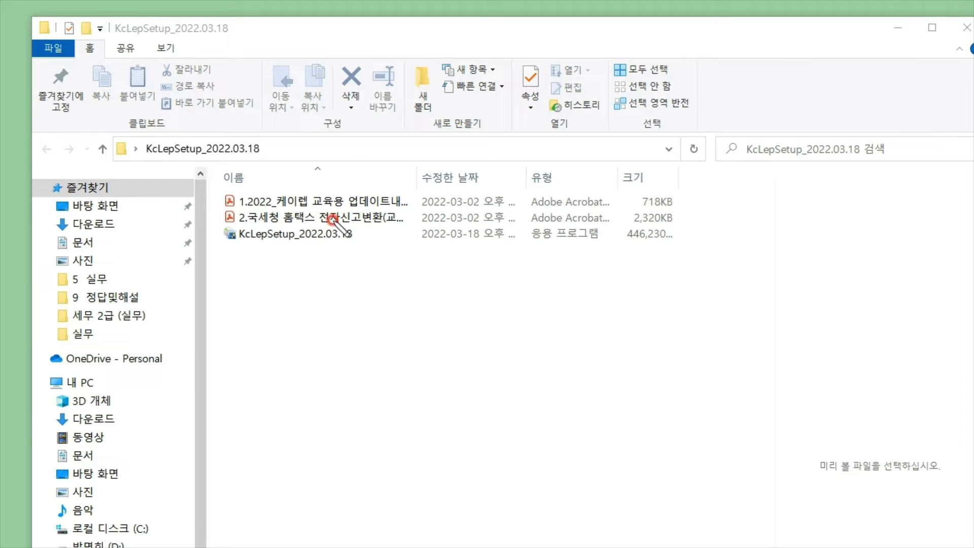
pyautogui.moveTo(277, 224)
pyautogui.mouseDown()
pyautogui.moveTo(375, 226)
pyautogui.moveTo(372, 283)
pyautogui.moveTo(388, 273)
pyautogui.mouseUp()
pyautogui.moveTo(364, 314)
pyautogui.mouseDown()
pyautogui.moveTo(385, 334)
pyautogui.moveTo(398, 318)
pyautogui.moveTo(415, 335)
pyautogui.moveTo(444, 320)
pyautogui.mouseUp()
pyautogui.moveTo(429, 333)
pyautogui.mouseDown()
pyautogui.moveTo(457, 326)
pyautogui.moveTo(446, 341)
pyautogui.mouseUp()
pyautogui.moveTo(492, 310)
pyautogui.mouseDown()
pyautogui.moveTo(485, 332)
pyautogui.moveTo(500, 333)
pyautogui.mouseUp()
pyautogui.moveTo(502, 304)
pyautogui.mouseDown()
pyautogui.moveTo(503, 347)
pyautogui.moveTo(517, 322)
pyautogui.moveTo(548, 320)
pyautogui.moveTo(547, 332)
pyautogui.moveTo(569, 319)
pyautogui.moveTo(576, 330)
pyautogui.mouseUp()
pyautogui.moveTo(474, 357); pyautogui.dragTo(598, 344)
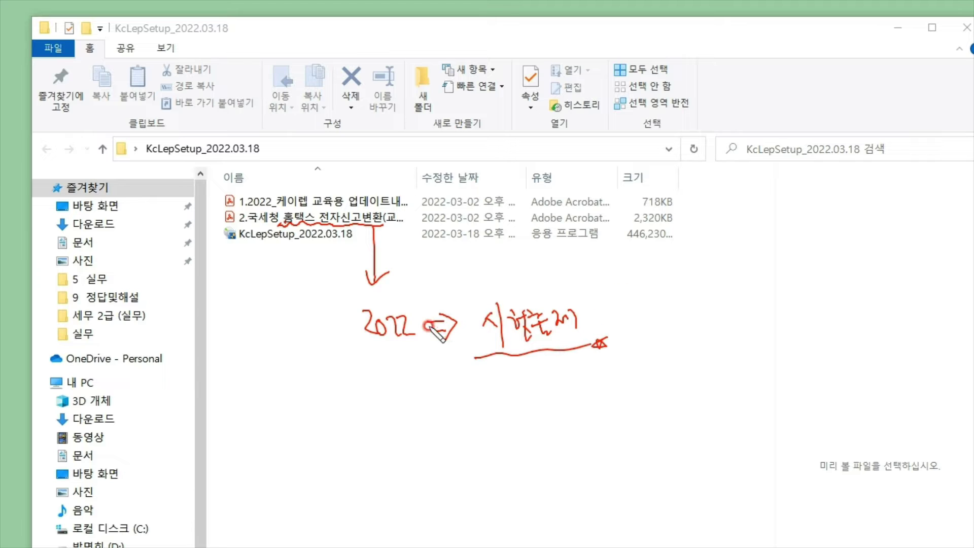
pyautogui.moveTo(388, 272); pyautogui.dragTo(354, 394)
pyautogui.moveTo(387, 293); pyautogui.dragTo(625, 365)
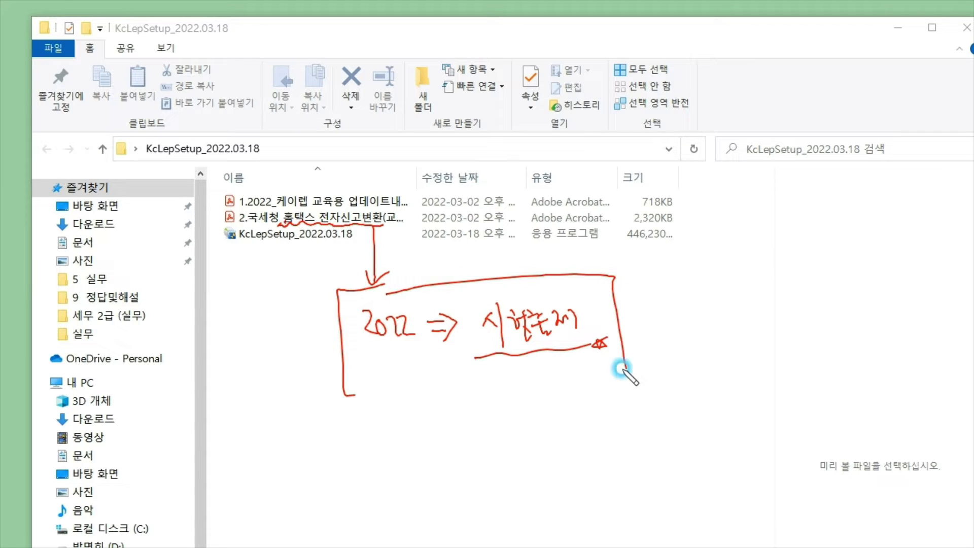
pyautogui.moveTo(393, 381); pyautogui.dragTo(630, 367)
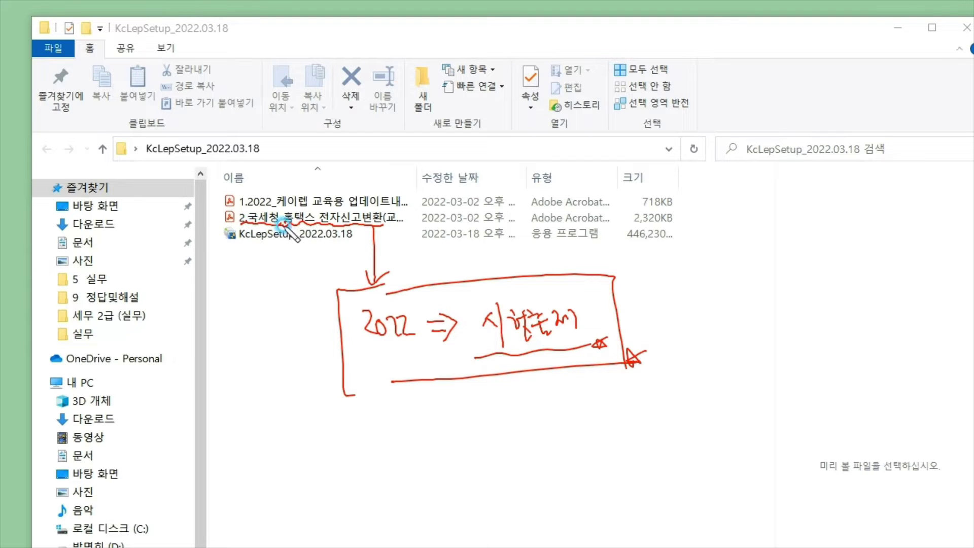
pyautogui.moveTo(383, 223); pyautogui.dragTo(399, 223)
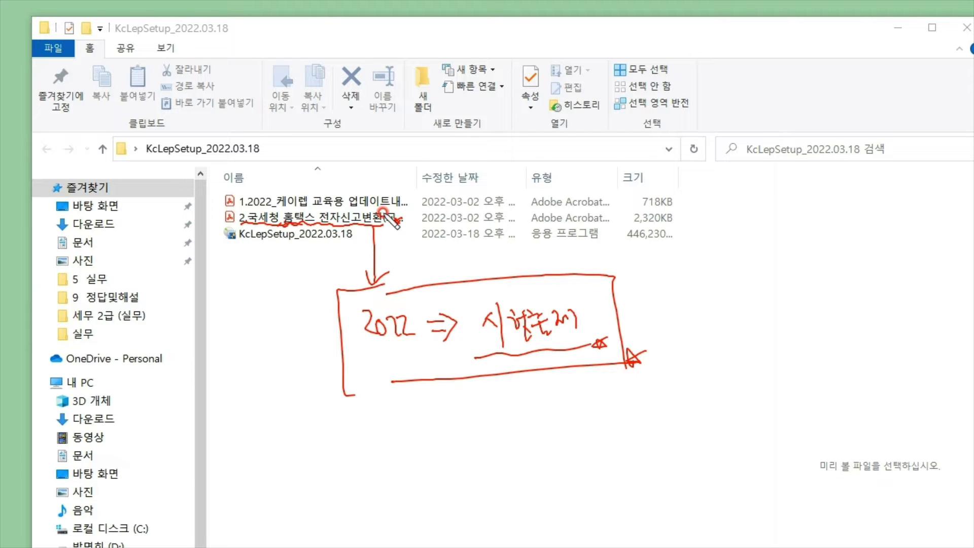
pyautogui.moveTo(395, 222); pyautogui.dragTo(402, 219)
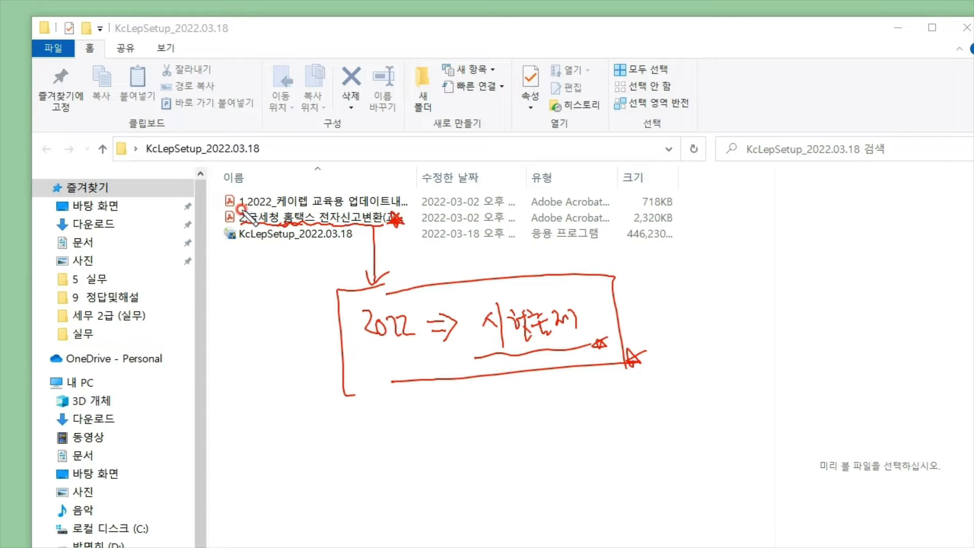
pyautogui.moveTo(401, 203); pyautogui.dragTo(391, 213)
pyautogui.moveTo(408, 148); pyautogui.dragTo(397, 178)
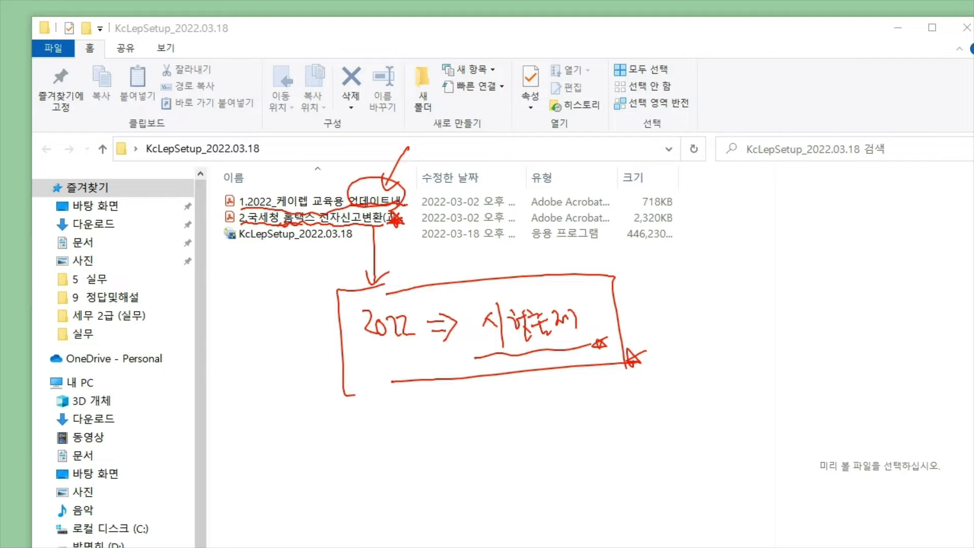
pyautogui.press('Escape')
pyautogui.moveTo(223, 246); pyautogui.dragTo(606, 245)
pyautogui.moveTo(221, 248)
pyautogui.mouseDown()
pyautogui.moveTo(218, 224)
pyautogui.moveTo(371, 249)
pyautogui.mouseUp()
pyautogui.moveTo(311, 242); pyautogui.dragTo(338, 300)
pyautogui.moveTo(429, 286); pyautogui.dragTo(404, 309)
pyautogui.moveTo(412, 299)
pyautogui.mouseDown()
pyautogui.moveTo(450, 319)
pyautogui.moveTo(460, 298)
pyautogui.moveTo(471, 317)
pyautogui.mouseUp()
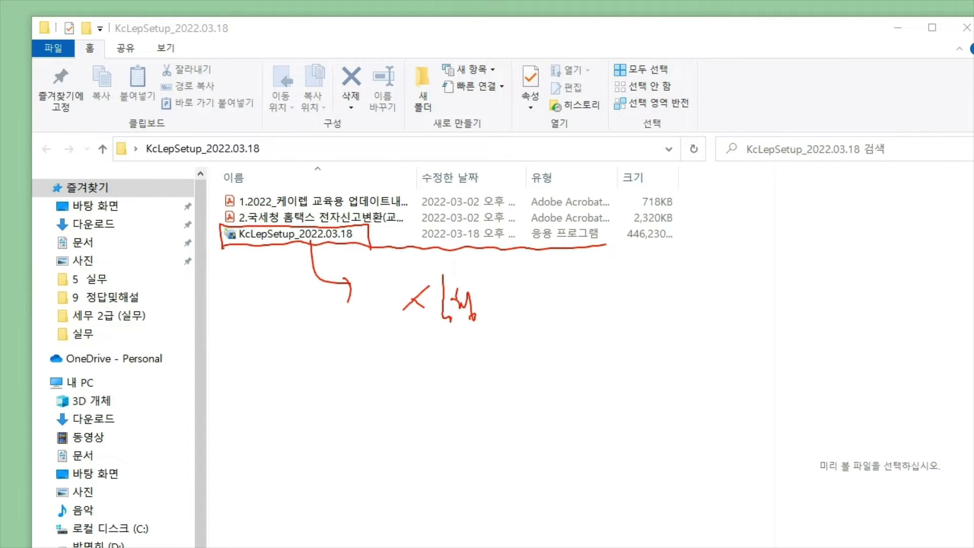
pyautogui.press('Escape')
# Step: Close the KcLepSetup_2022.03.18 folder window and delete that folder from the desktop
pyautogui.click(966, 28)
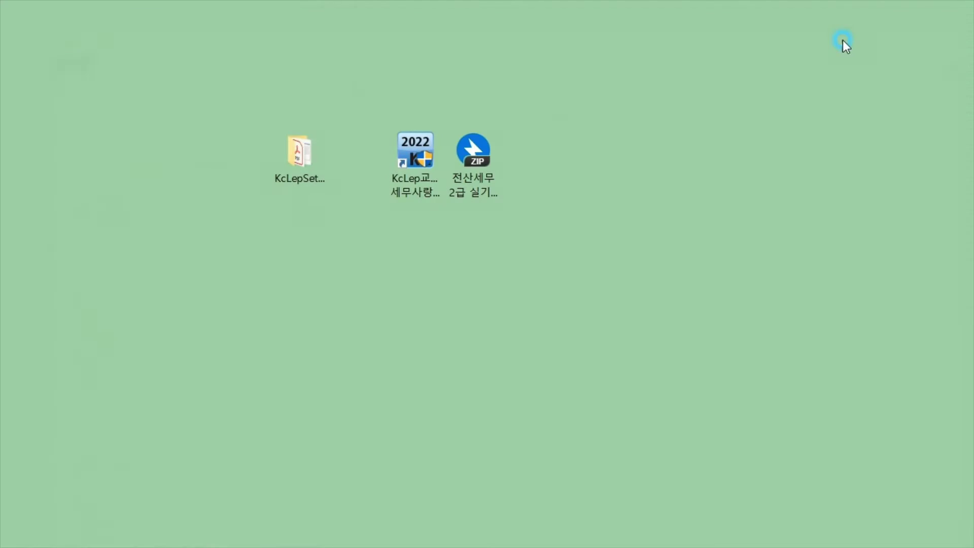
pyautogui.doubleClick(421, 144)
pyautogui.click(299, 152)
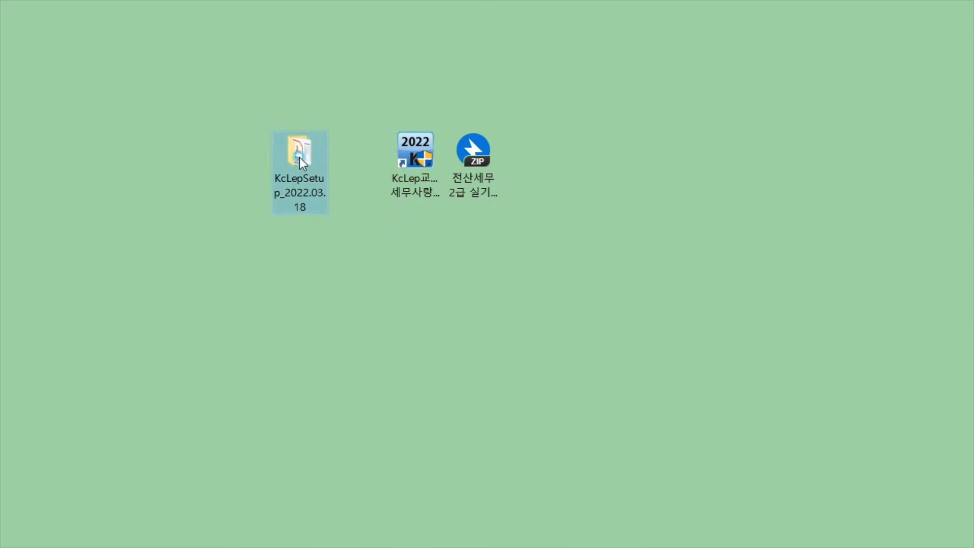
pyautogui.press('Delete')
# Step: Move the KcLep교육용 세무사랑Pro shortcut into the deleted folder's former place on the desktop and launch the program
pyautogui.moveTo(419, 159); pyautogui.dragTo(324, 180)
pyautogui.doubleClick(299, 144)
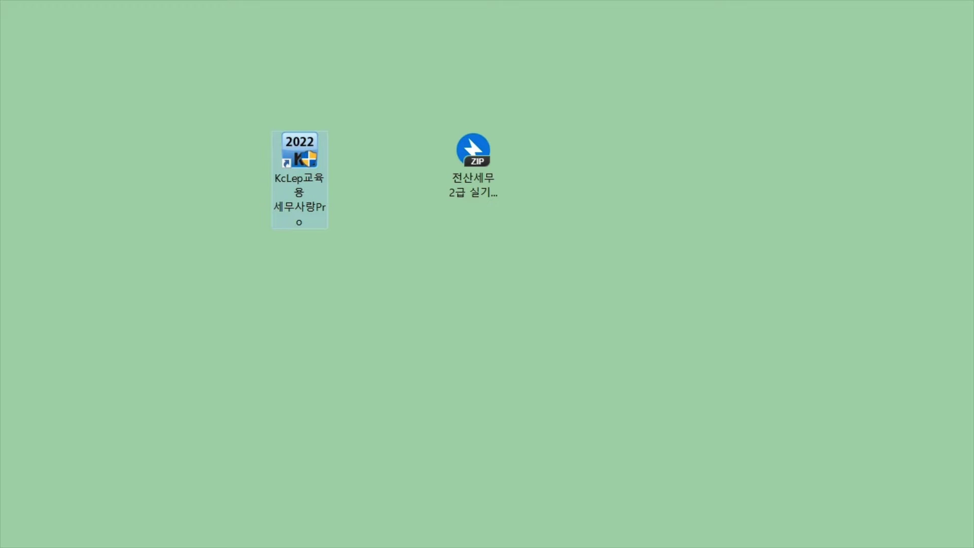
pyautogui.click(705, 330)
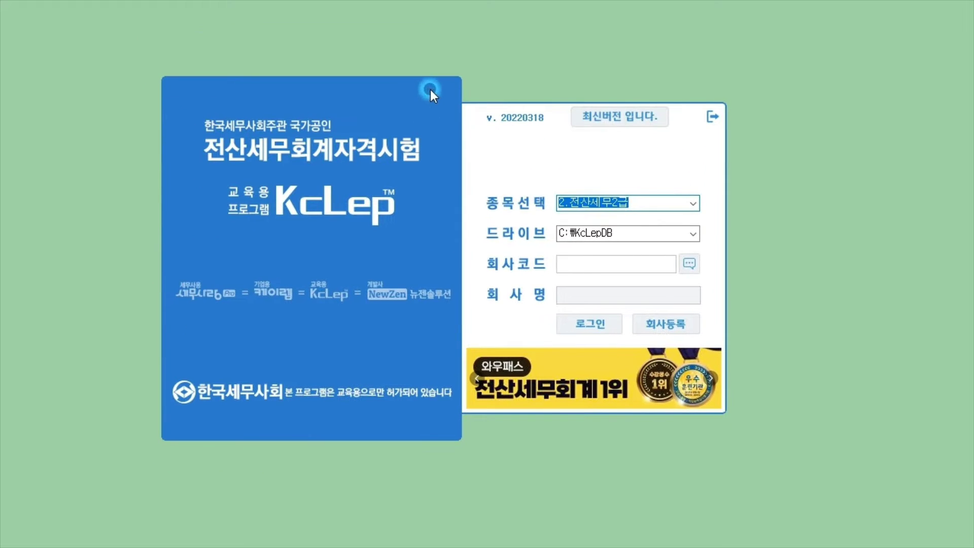
# Step: Select 2.전산세무2급 as the exam type (종목선택) on the KcLep login screen
pyautogui.click(592, 117)
pyautogui.click(552, 242)
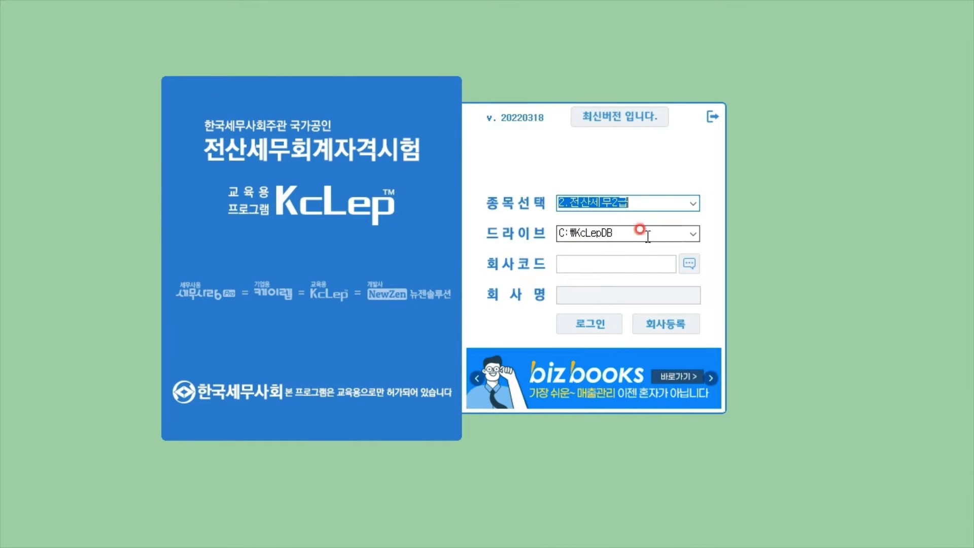
pyautogui.click(701, 206)
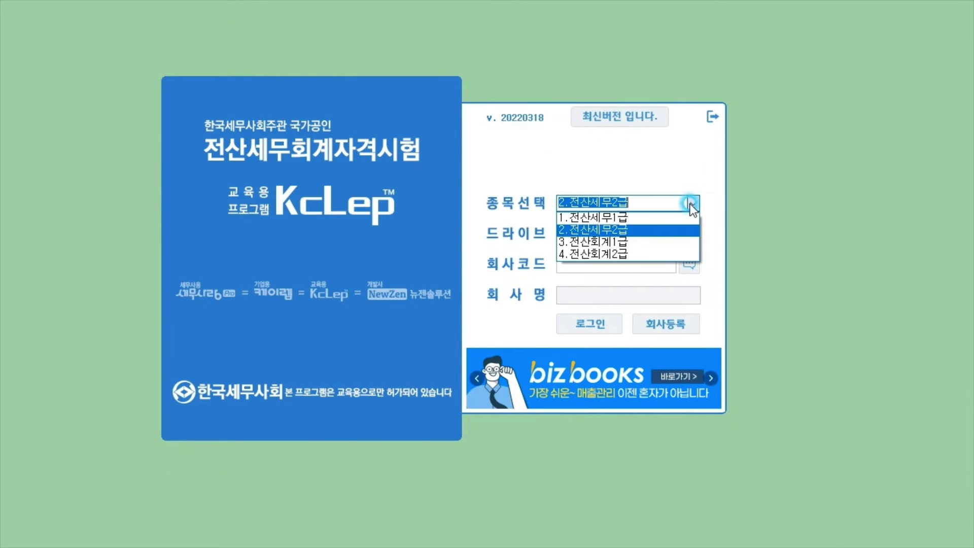
pyautogui.click(656, 225)
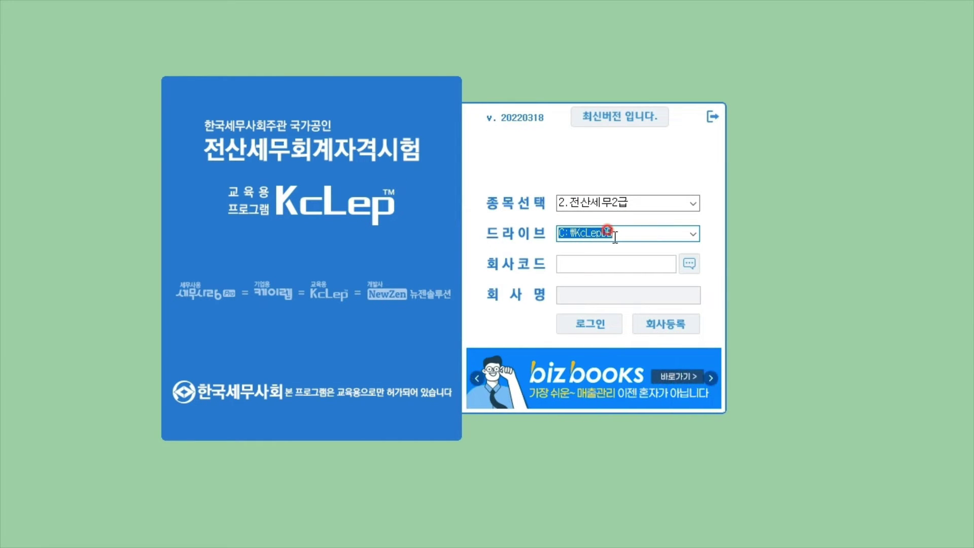
# Step: Switch to File Explorer and open the KcLep data folder at C:\KcLepDB\KcLep
pyautogui.click(823, 263)
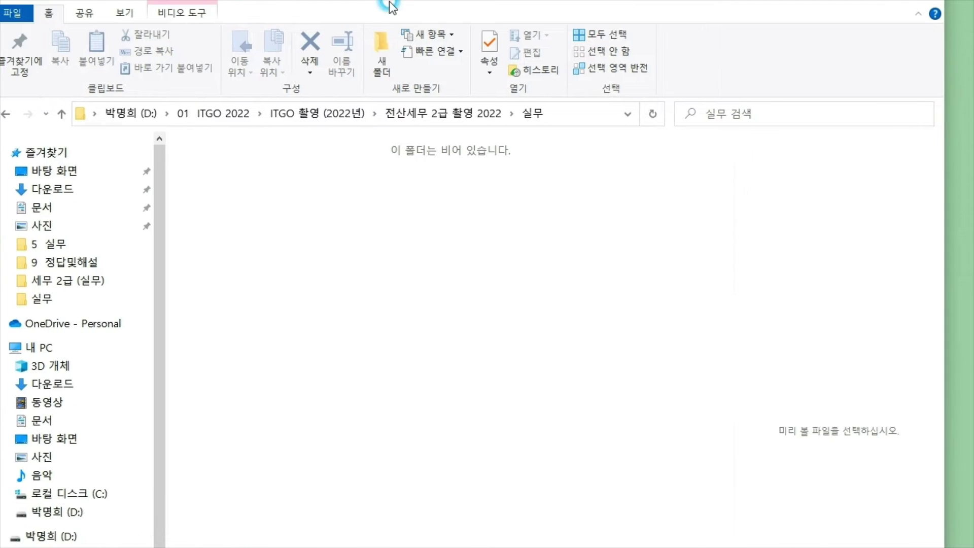
pyautogui.click(64, 493)
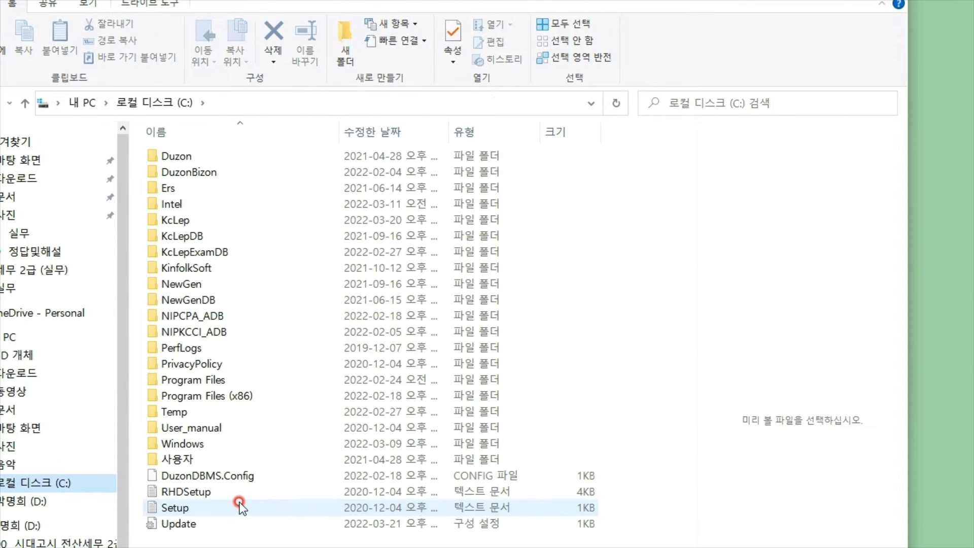
pyautogui.doubleClick(195, 236)
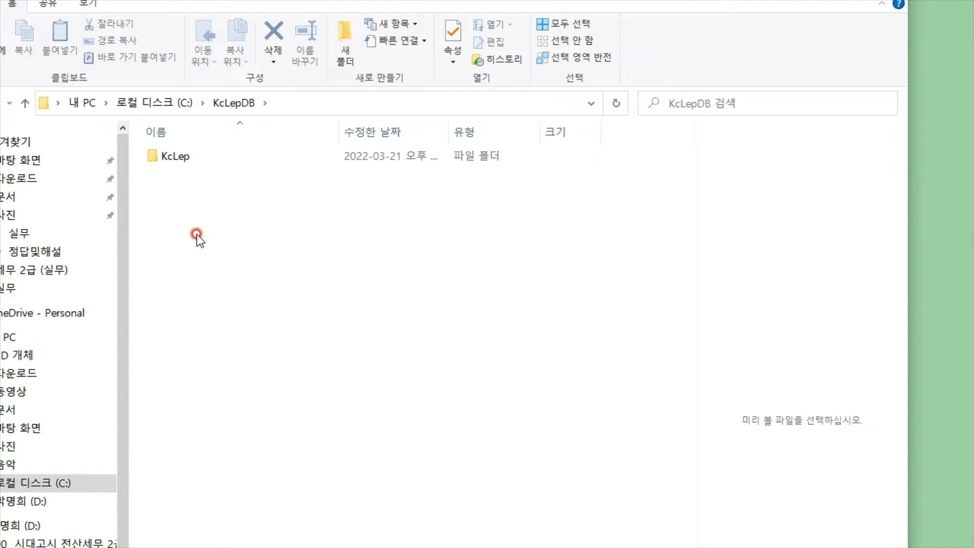
pyautogui.doubleClick(197, 159)
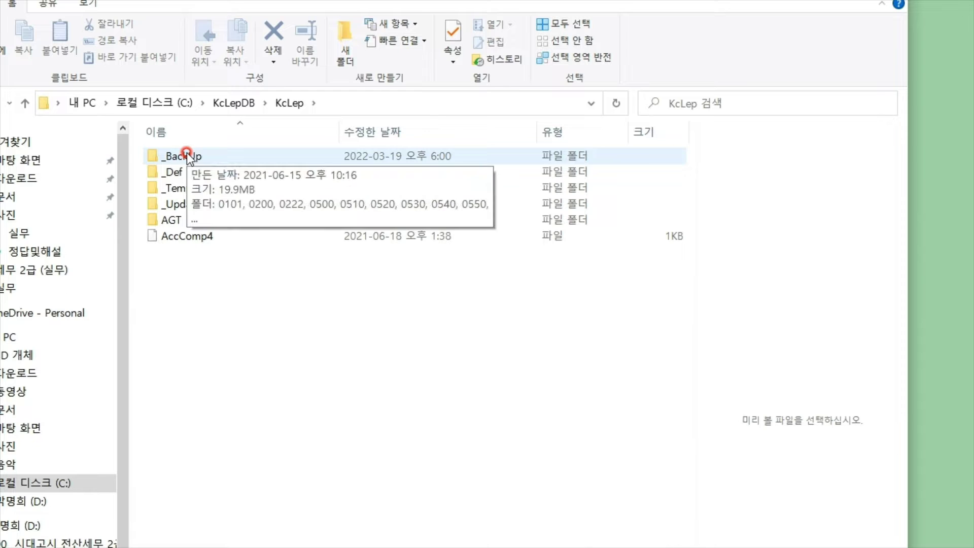
# Step: Check the _BackUp, _Def, _Temp, _Update and AGT subfolders of the KcLep data folder, selecting each in turn
pyautogui.click(187, 156)
pyautogui.click(187, 171)
pyautogui.click(191, 189)
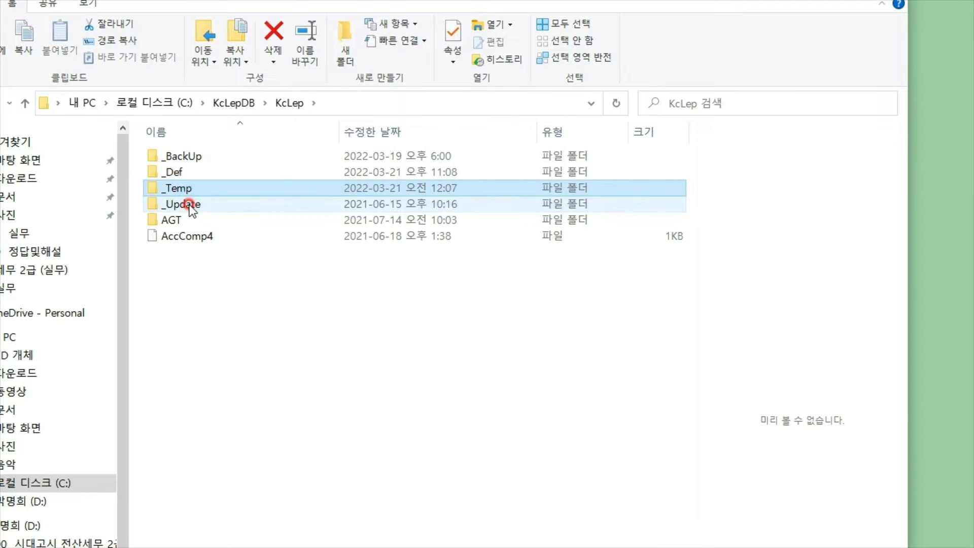
pyautogui.click(189, 205)
pyautogui.click(182, 223)
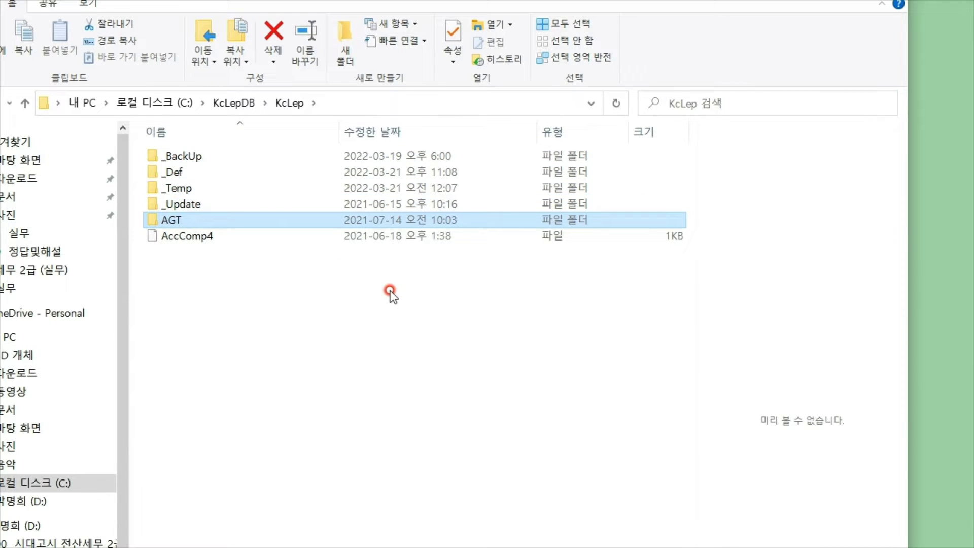
pyautogui.click(215, 355)
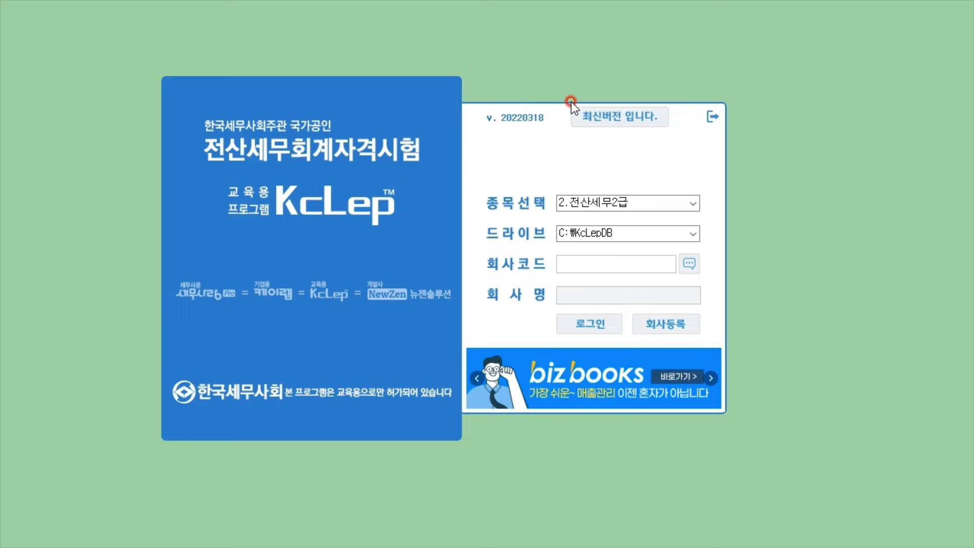
# Step: Look at the company code lookup (회사코드도움) from the KcLep login screen, move the dialog slightly lower and cancel it
pyautogui.click(689, 263)
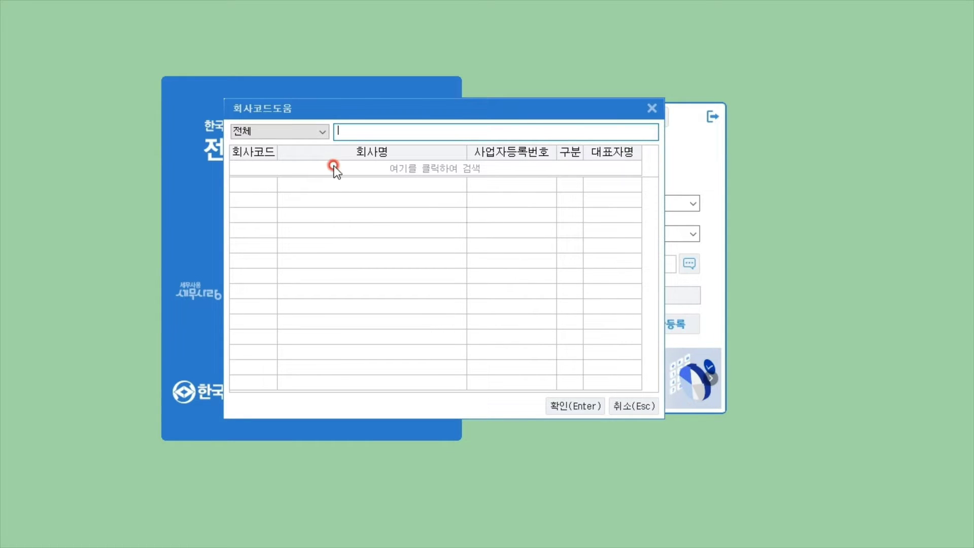
pyautogui.moveTo(354, 110); pyautogui.dragTo(355, 148)
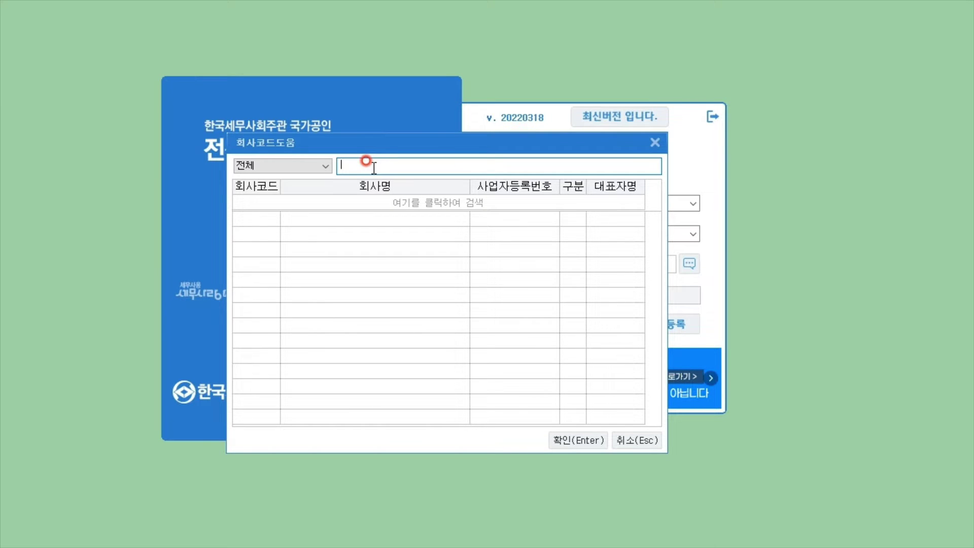
pyautogui.click(647, 440)
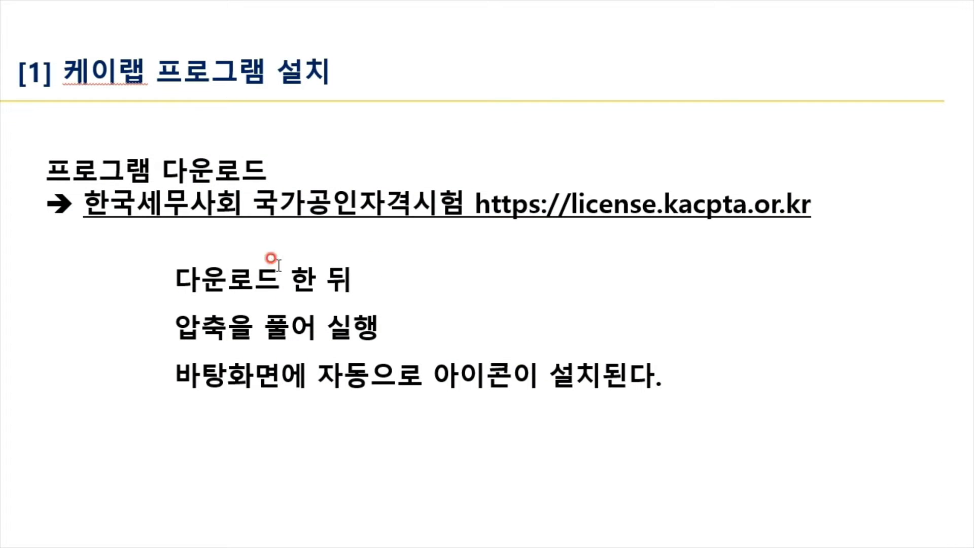
pyautogui.click(289, 265)
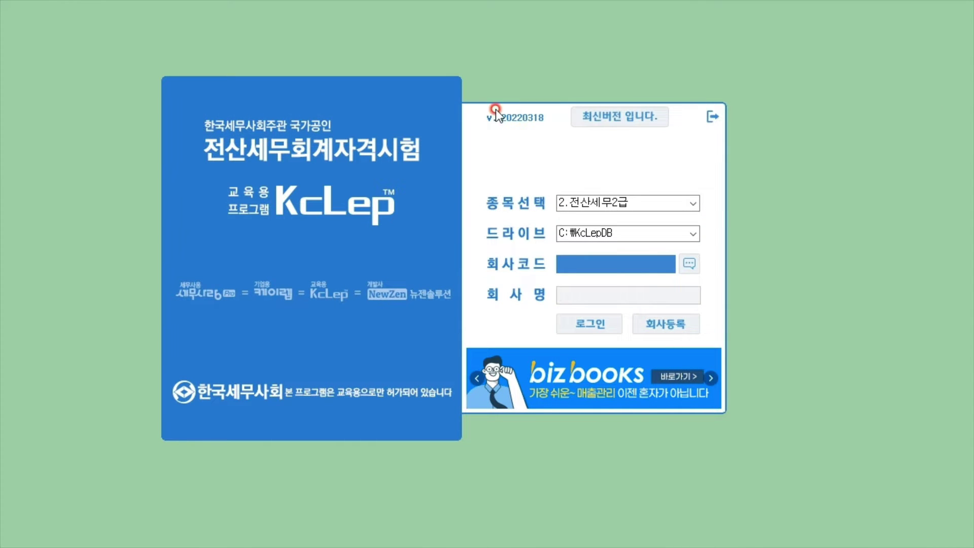
# Step: Extract the 전산세무 2급 실기백데이터 (2022 ITGO) zip on the desktop with Bandizip (반디집) and decline the Bandizip update
pyautogui.click(552, 151)
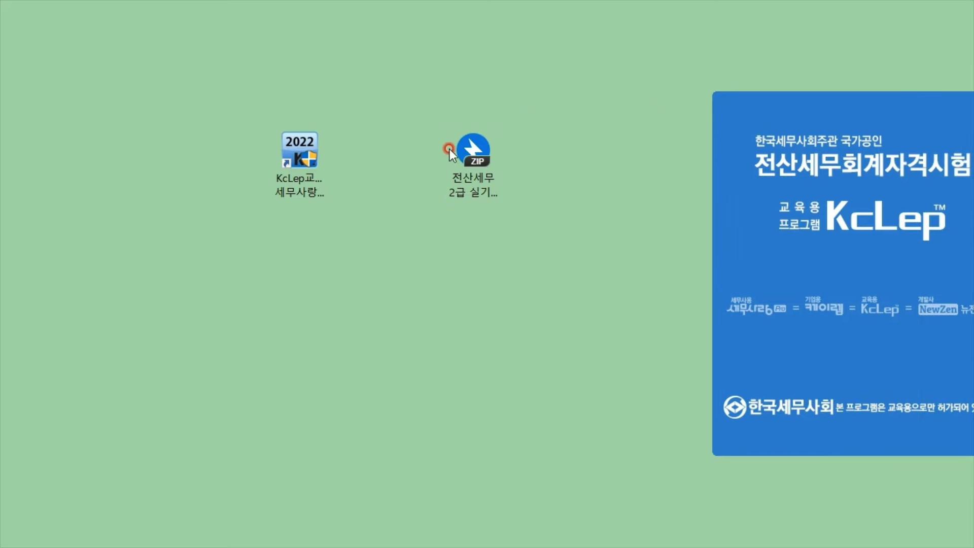
pyautogui.click(477, 165)
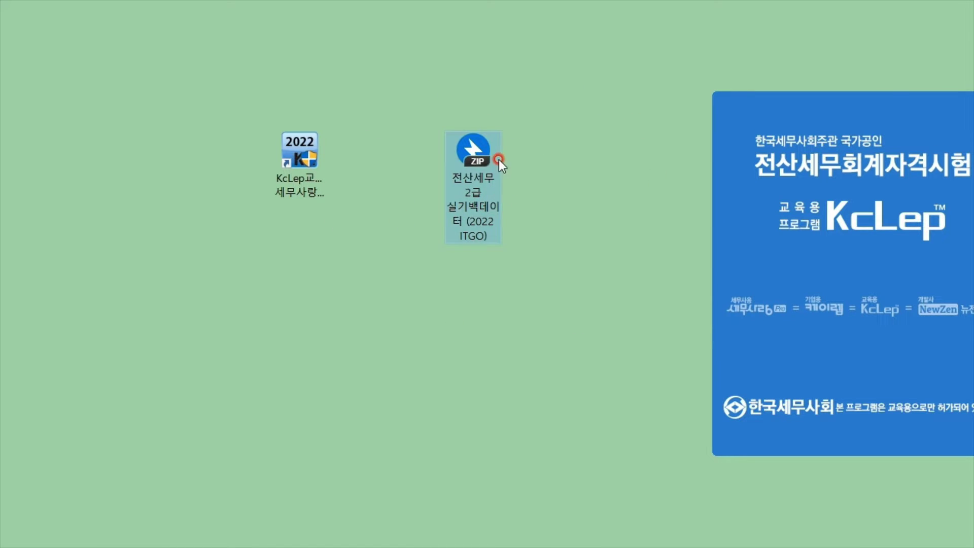
pyautogui.doubleClick(468, 150)
pyautogui.rightClick(468, 150)
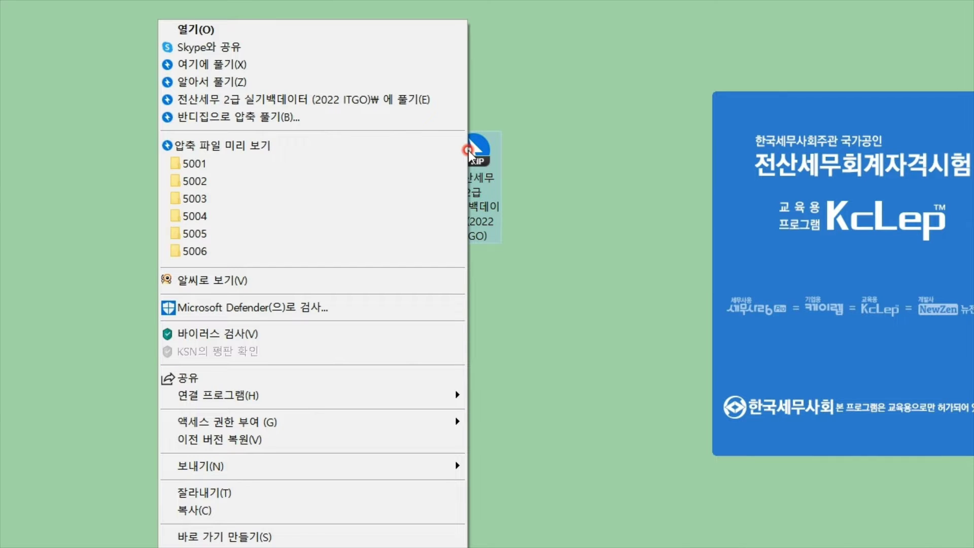
pyautogui.click(298, 118)
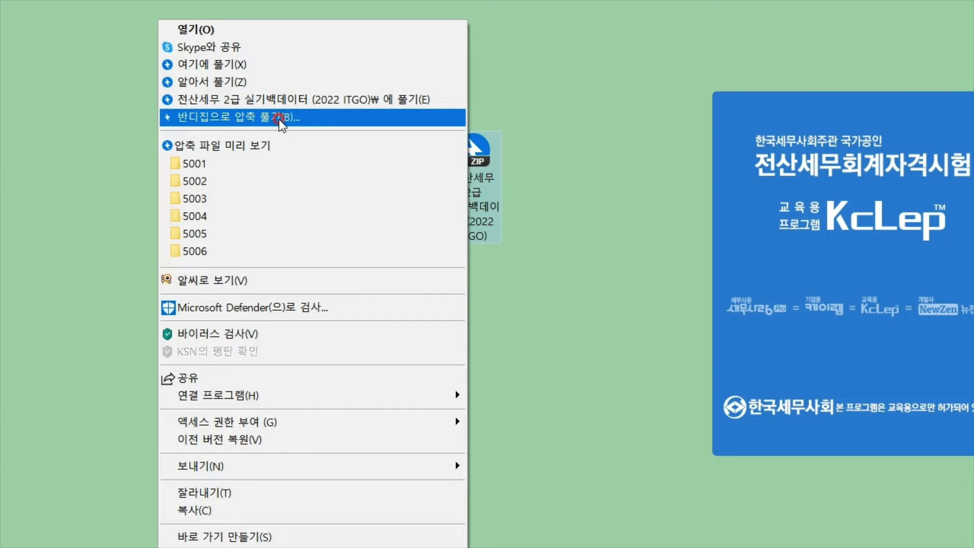
pyautogui.click(279, 118)
pyautogui.click(552, 409)
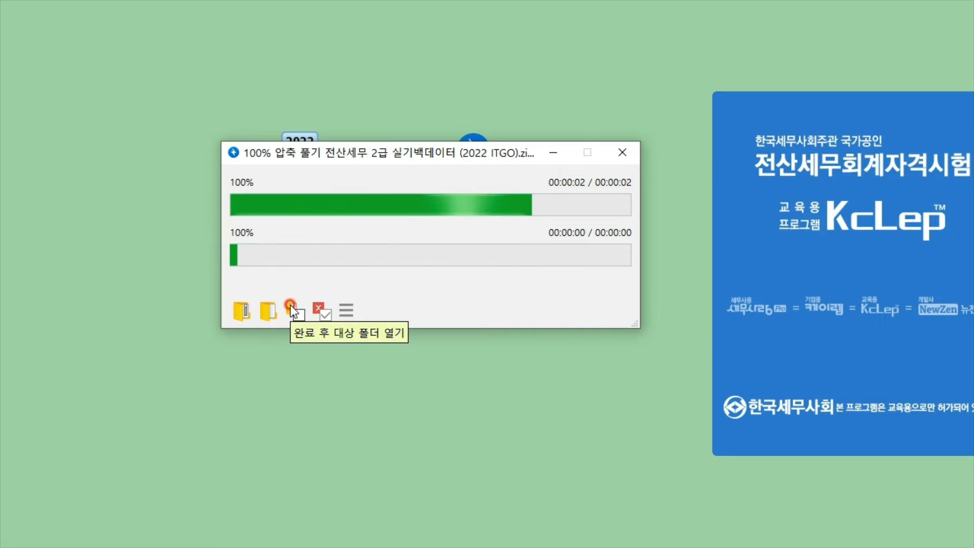
pyautogui.click(584, 377)
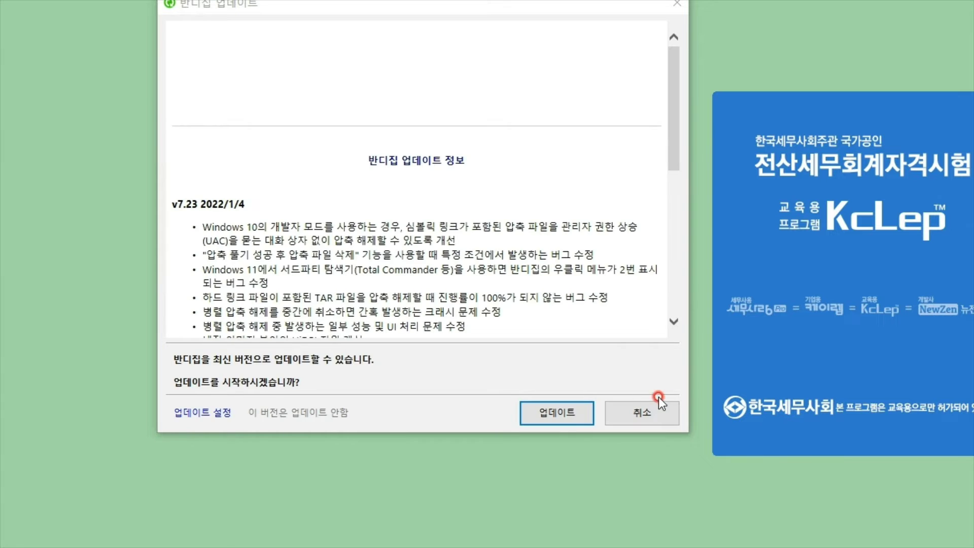
pyautogui.click(661, 407)
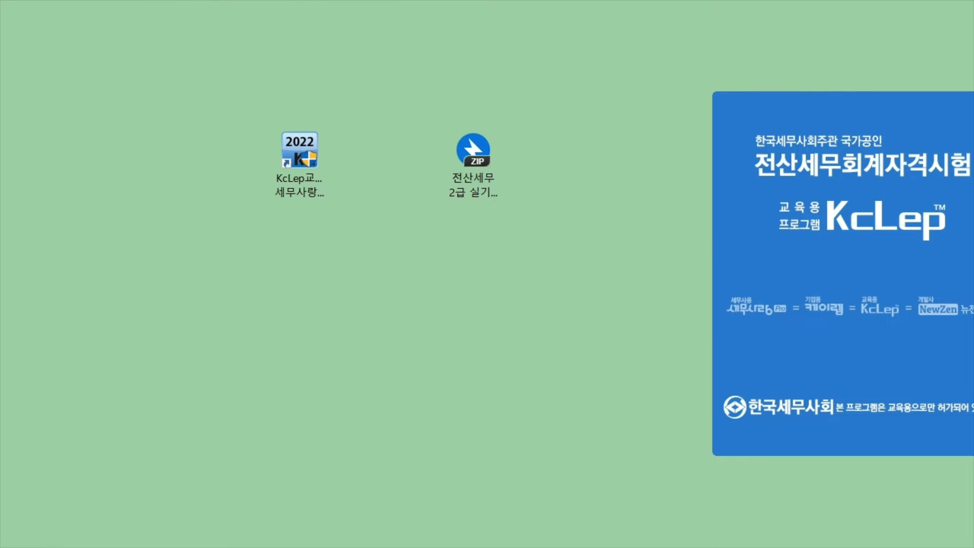
# Step: Move the KcLep login window aside, then open the extracted 전산세무 2급 실기백데이터 (2022 ITGO) folder and check its subfolders 5001 through 5014
pyautogui.moveTo(932, 124); pyautogui.dragTo(361, 354)
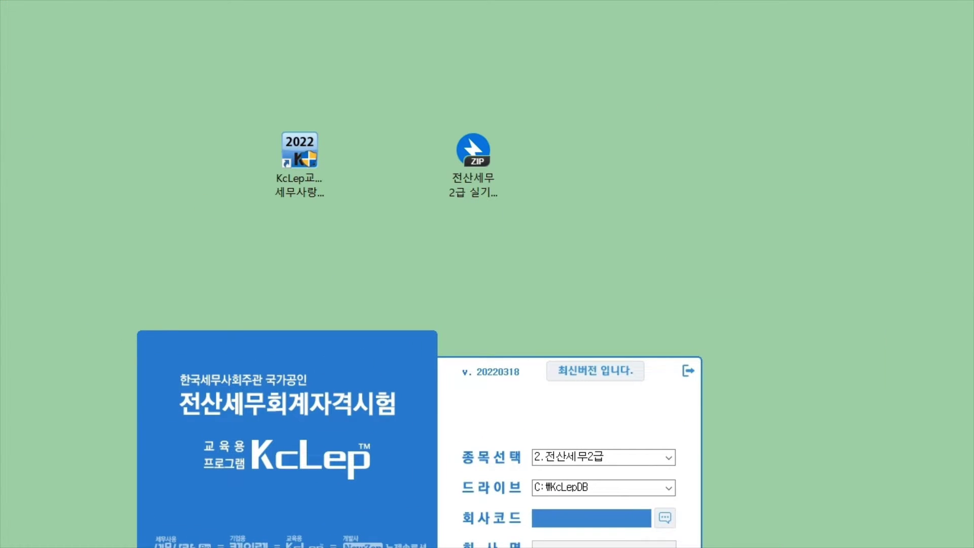
pyautogui.click(417, 99)
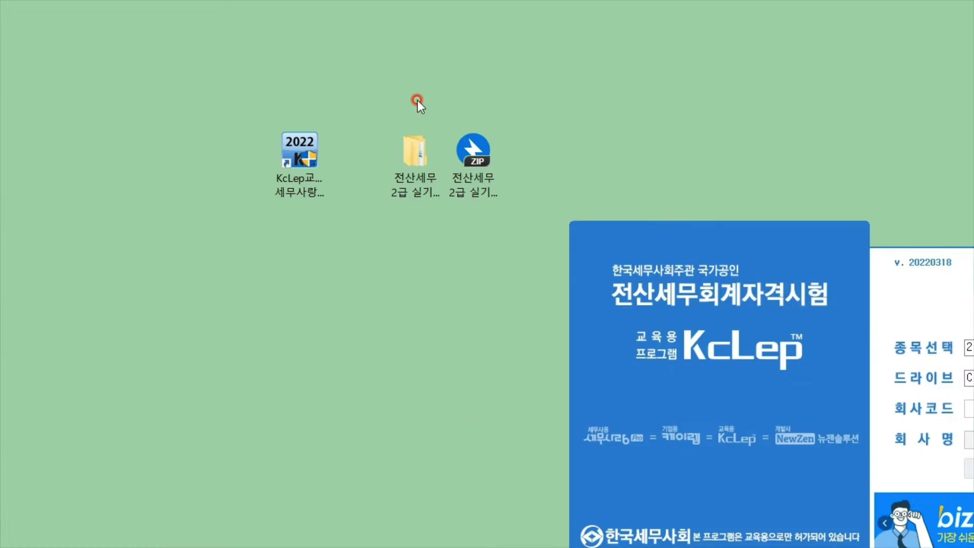
pyautogui.click(413, 157)
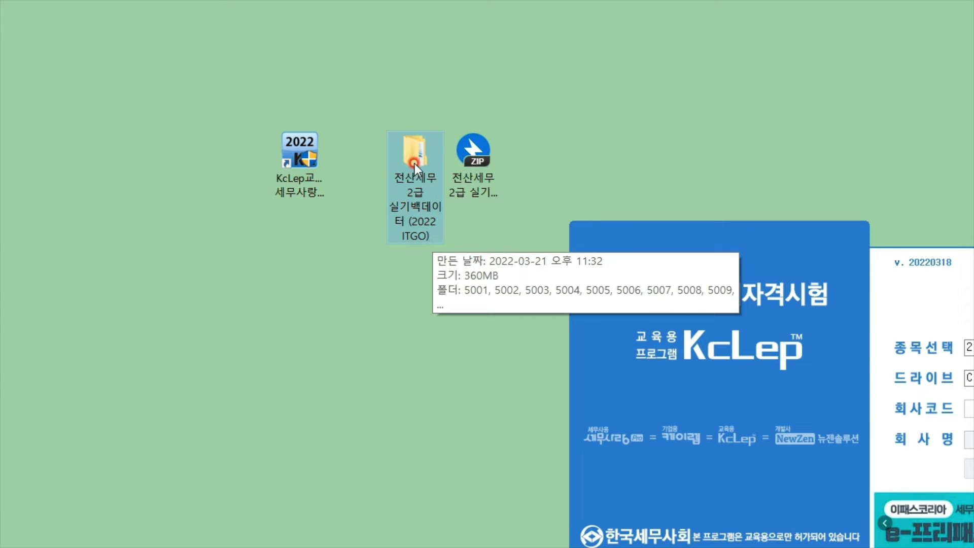
pyautogui.doubleClick(415, 151)
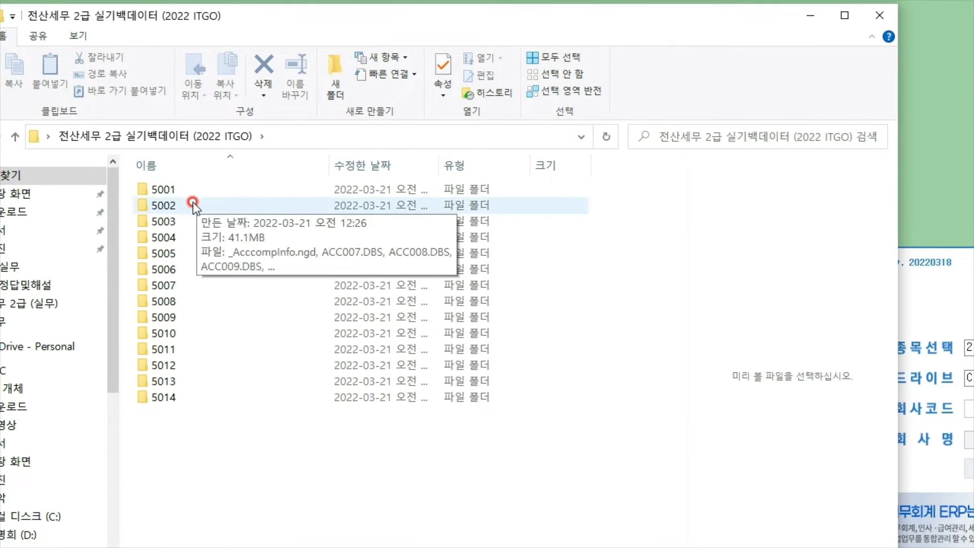
pyautogui.click(192, 189)
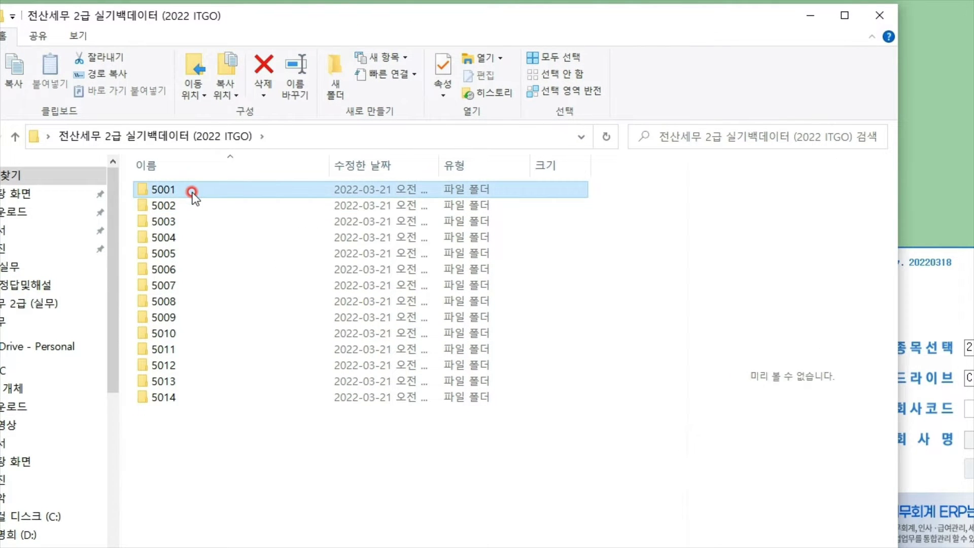
pyautogui.click(180, 397)
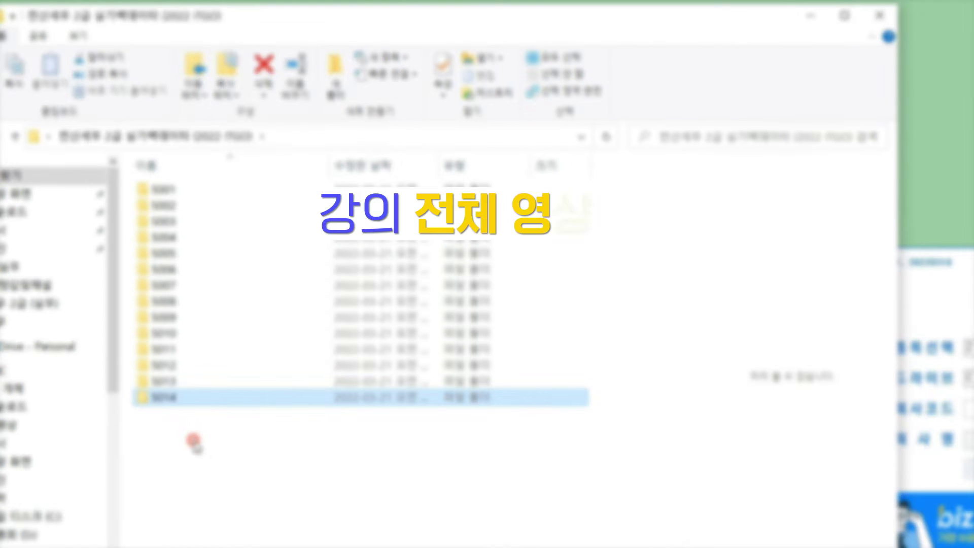
pyautogui.click(216, 482)
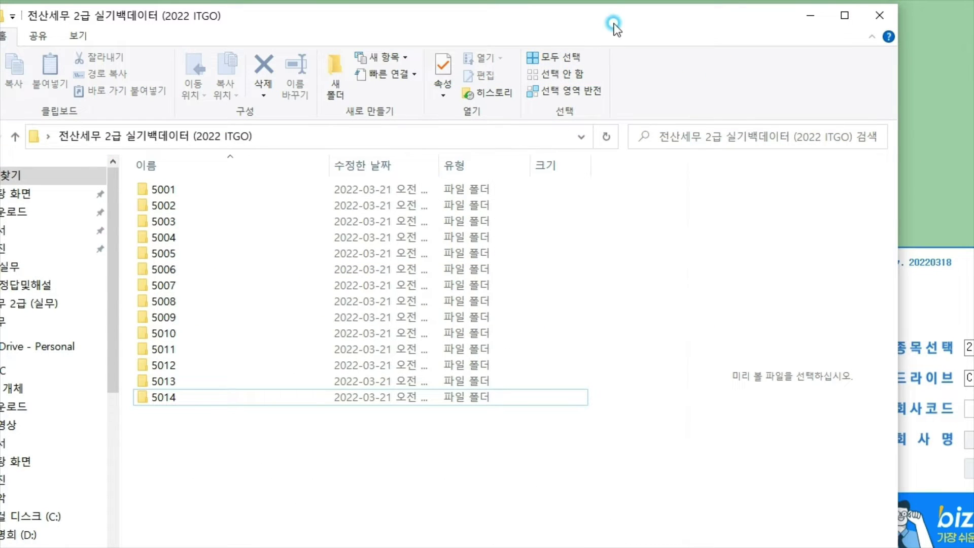
# Step: Copy all the practice data folders from 5001 to 5014 in the extracted folder
pyautogui.moveTo(614, 25); pyautogui.dragTo(528, 17)
pyautogui.click(118, 183)
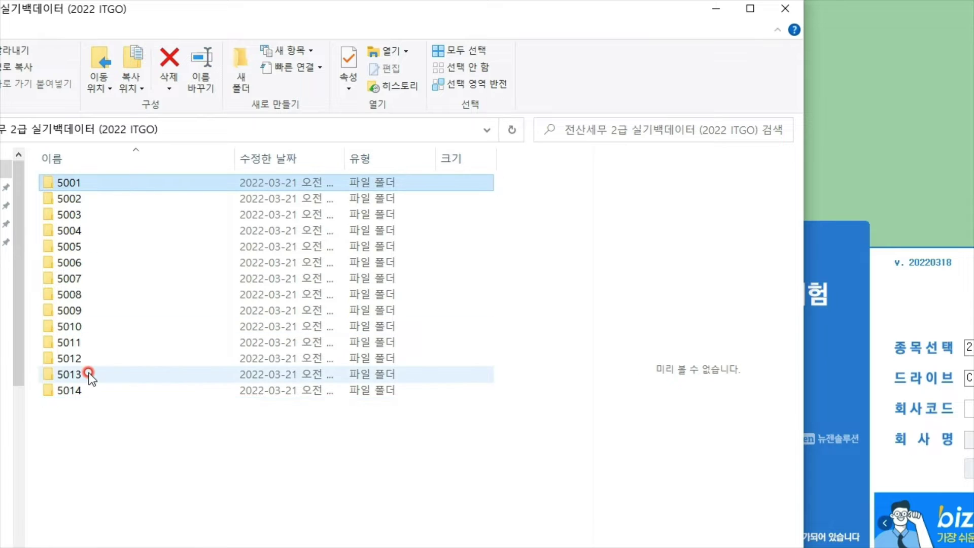
pyautogui.keyDown('shift'); pyautogui.click(96, 391); pyautogui.keyUp('shift')
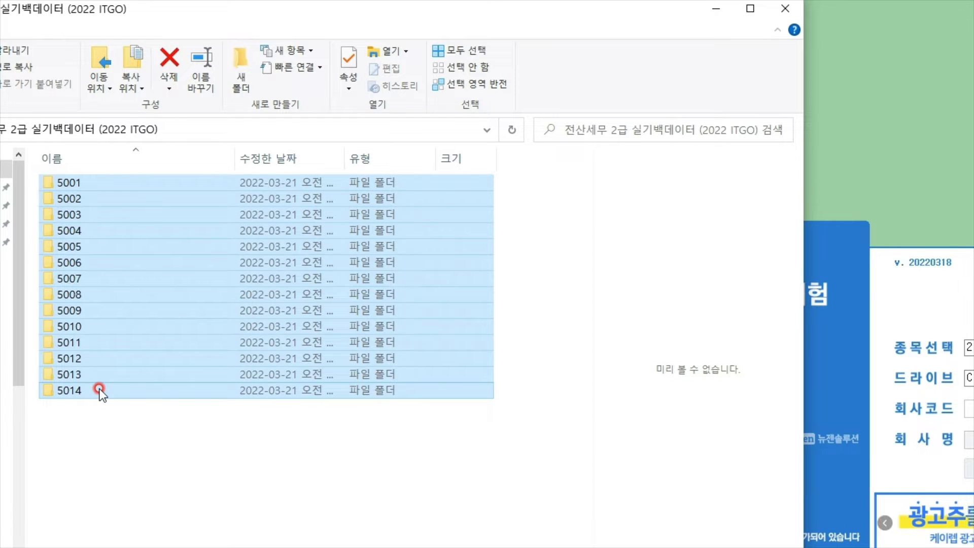
pyautogui.rightClick(137, 308)
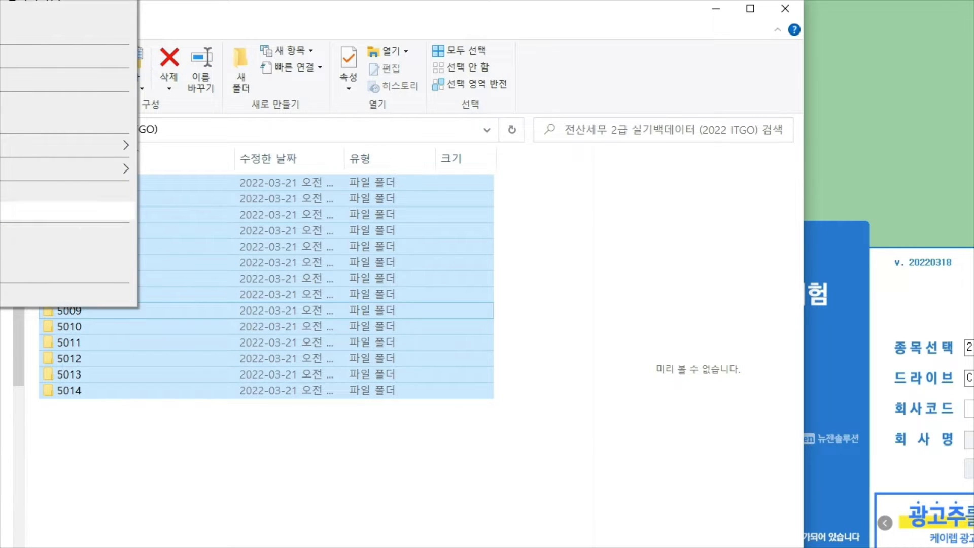
pyautogui.click(102, 211)
# Step: Switch to the C:\KcLepDB\KcLep folder window and paste the copied folders 5001 to 5014 into it
pyautogui.click(160, 545)
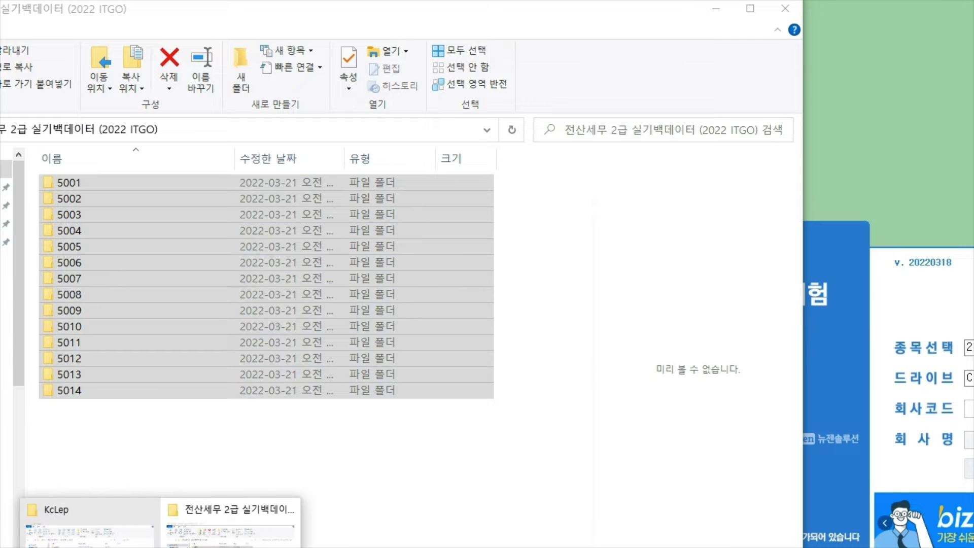
pyautogui.click(87, 522)
pyautogui.moveTo(331, 148); pyautogui.dragTo(571, 23)
pyautogui.click(450, 144)
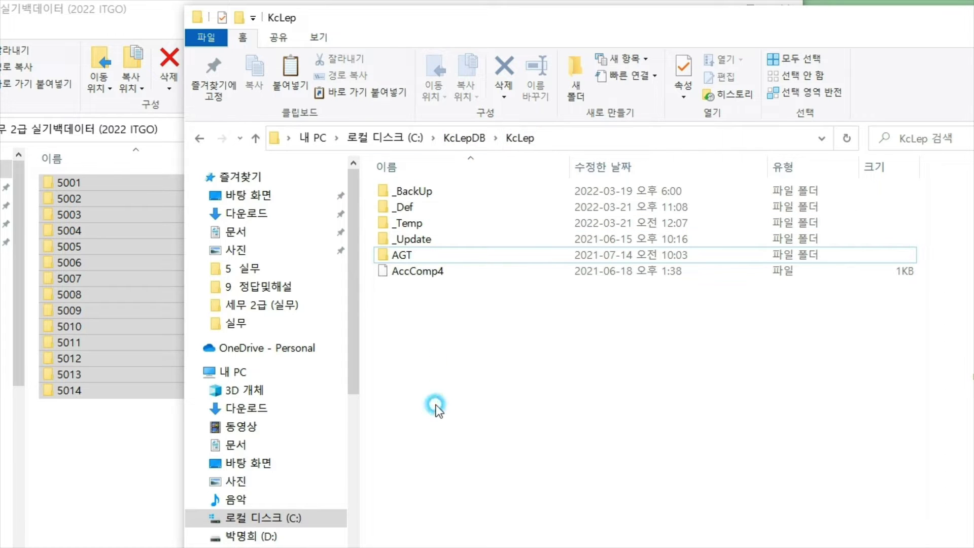
pyautogui.click(431, 270)
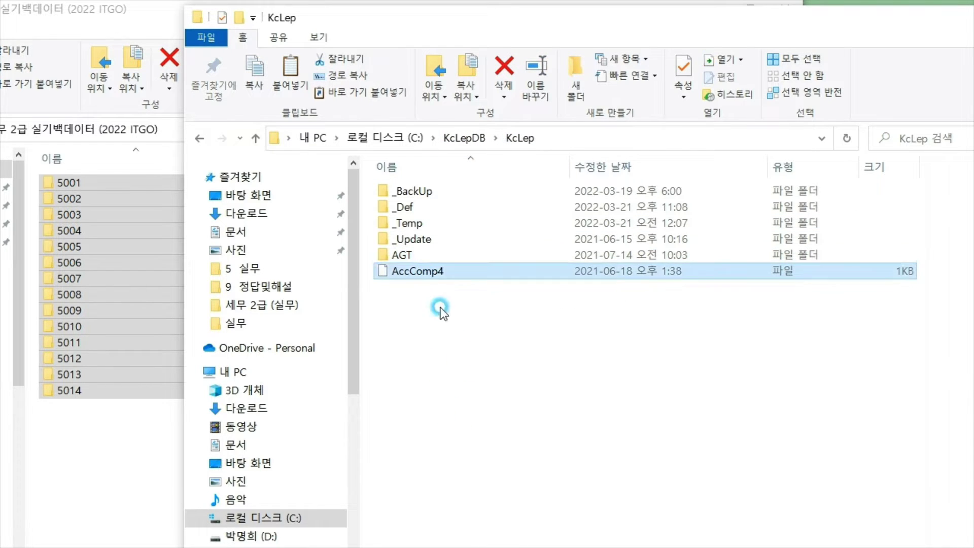
pyautogui.click(494, 417)
pyautogui.rightClick(494, 417)
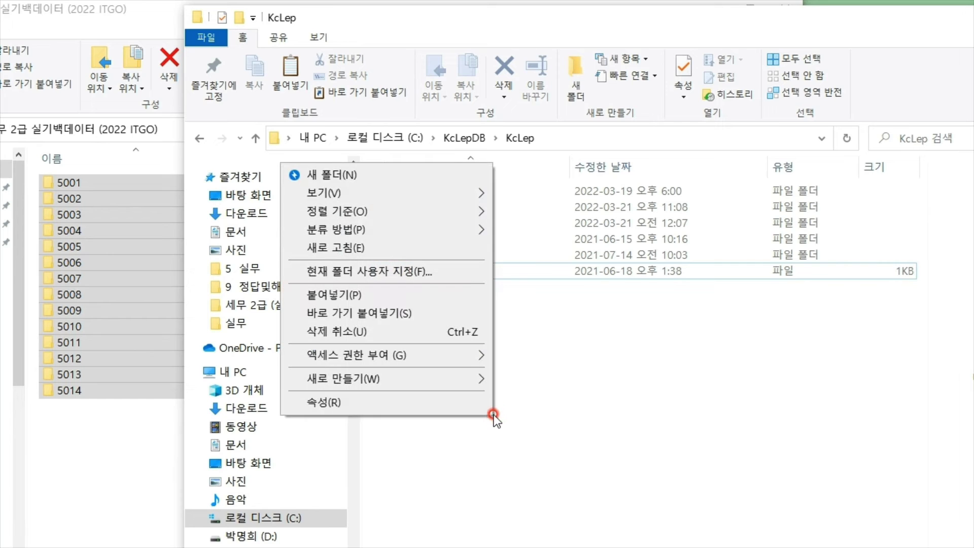
pyautogui.click(394, 302)
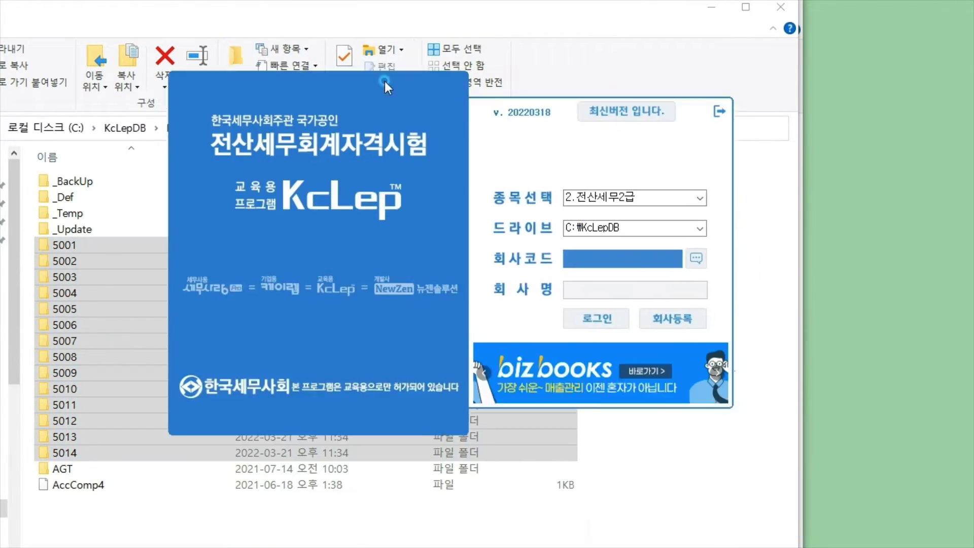
# Step: Return to the KcLep login screen, check the company code lookup (회사코드도움) for companies and cancel it
pyautogui.click(543, 204)
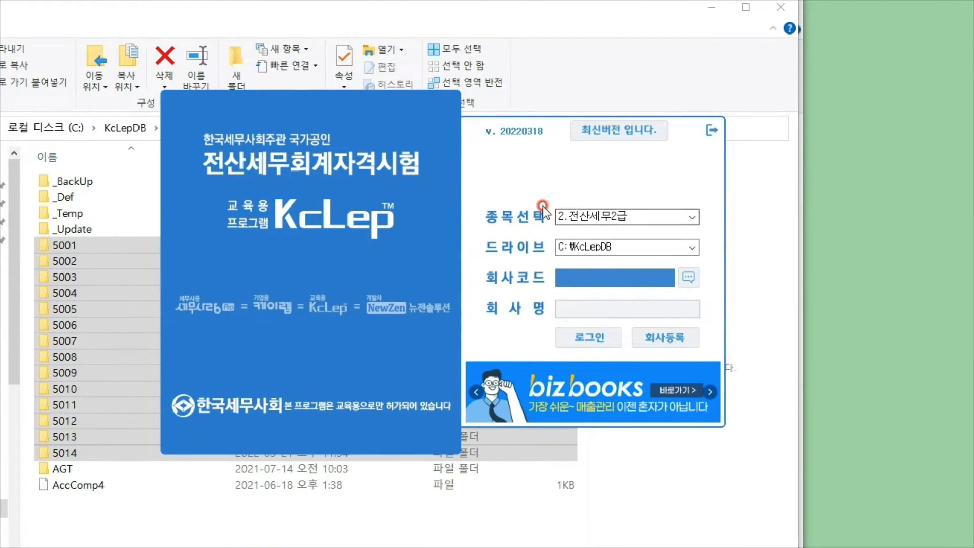
pyautogui.click(625, 282)
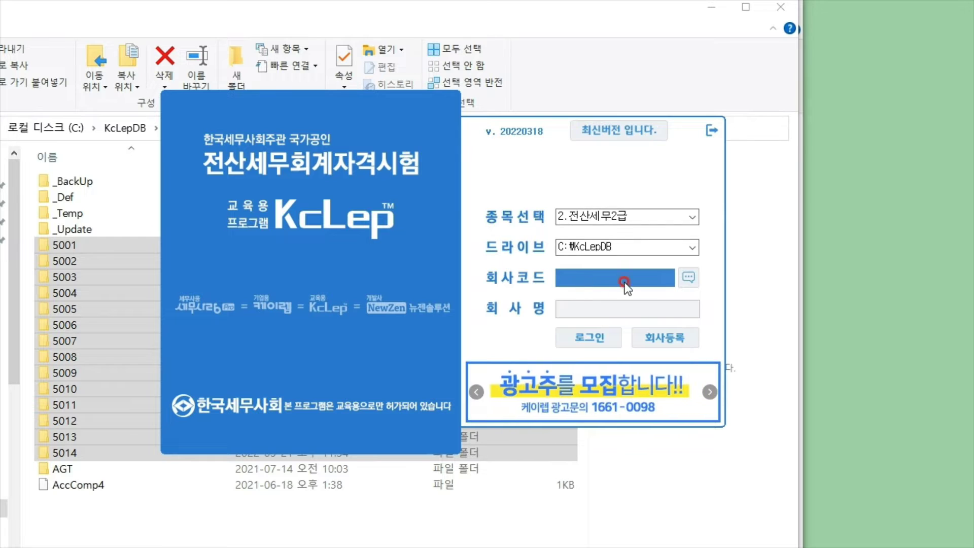
pyautogui.click(691, 276)
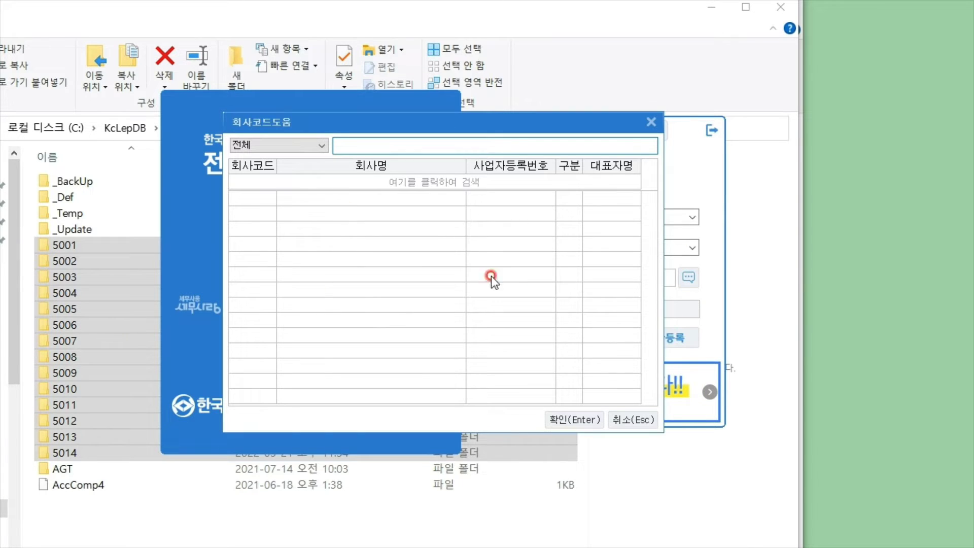
pyautogui.click(634, 420)
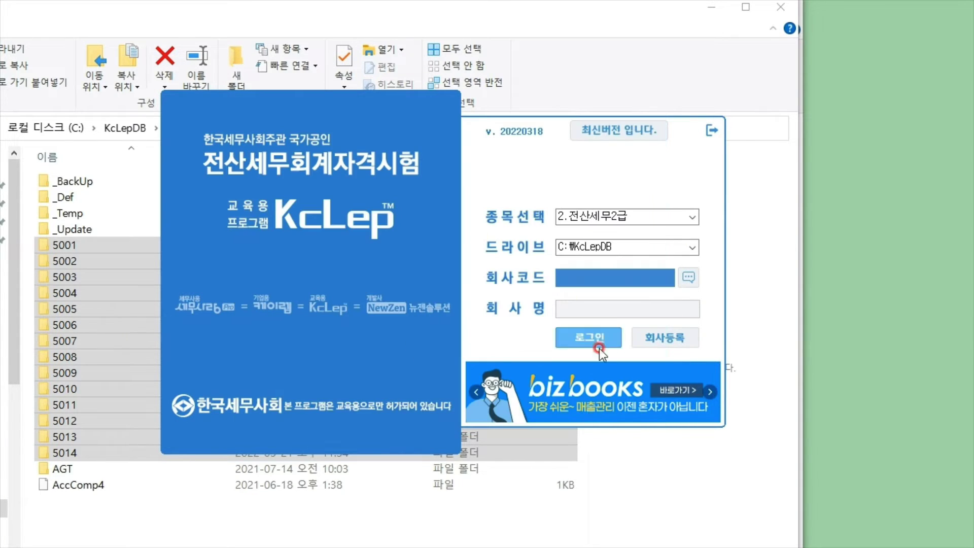
# Step: Open company registration (회사등록) from the login screen and regenerate the company codes (회사코드재생성), confirming the request
pyautogui.click(674, 333)
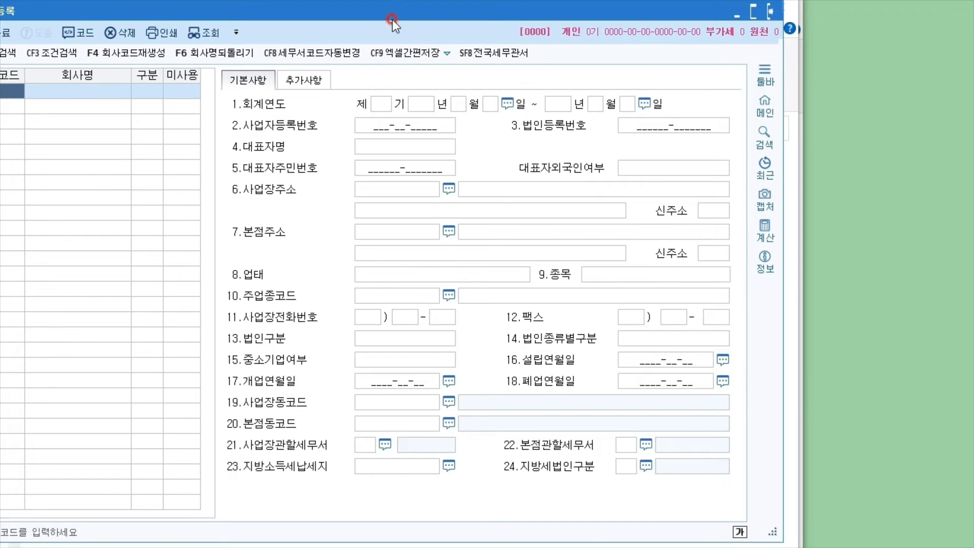
pyautogui.moveTo(391, 19); pyautogui.dragTo(448, 60)
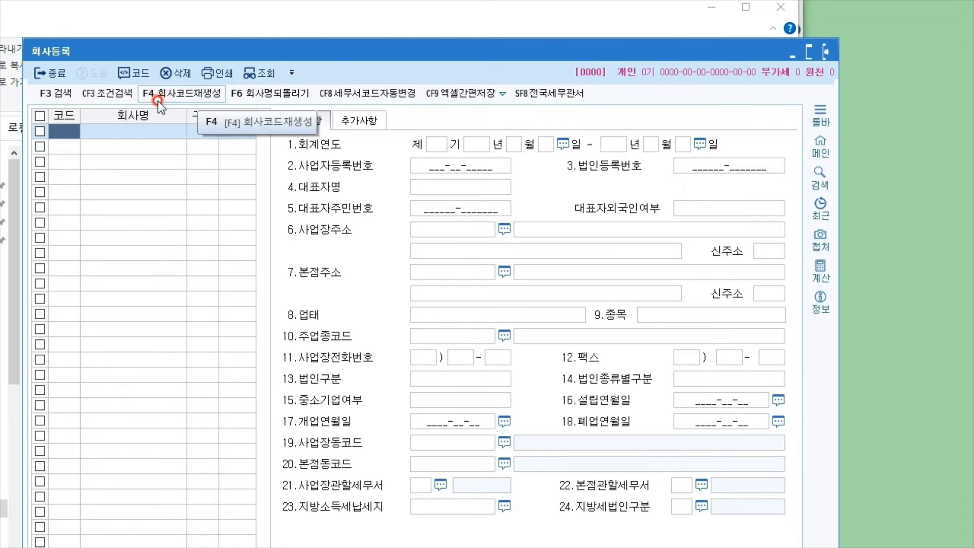
pyautogui.click(203, 94)
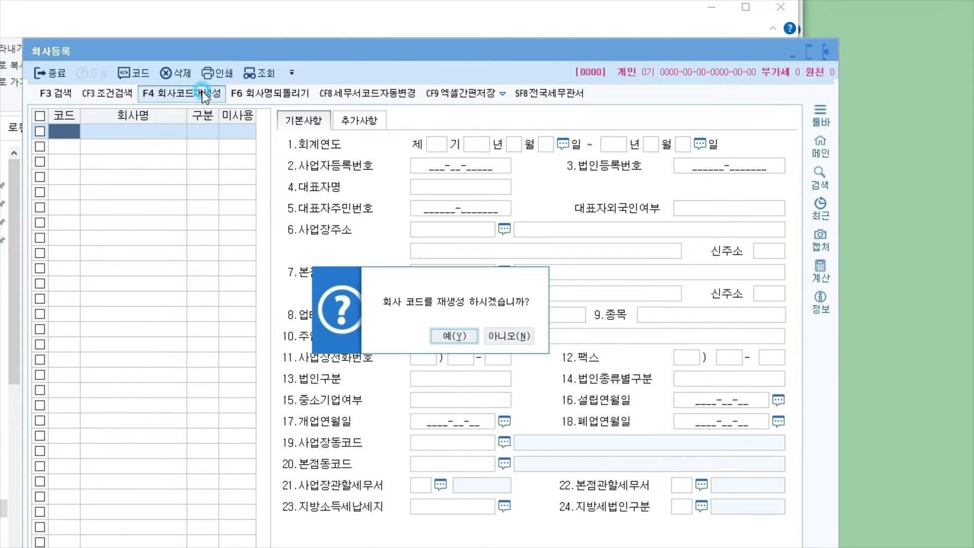
pyautogui.click(454, 336)
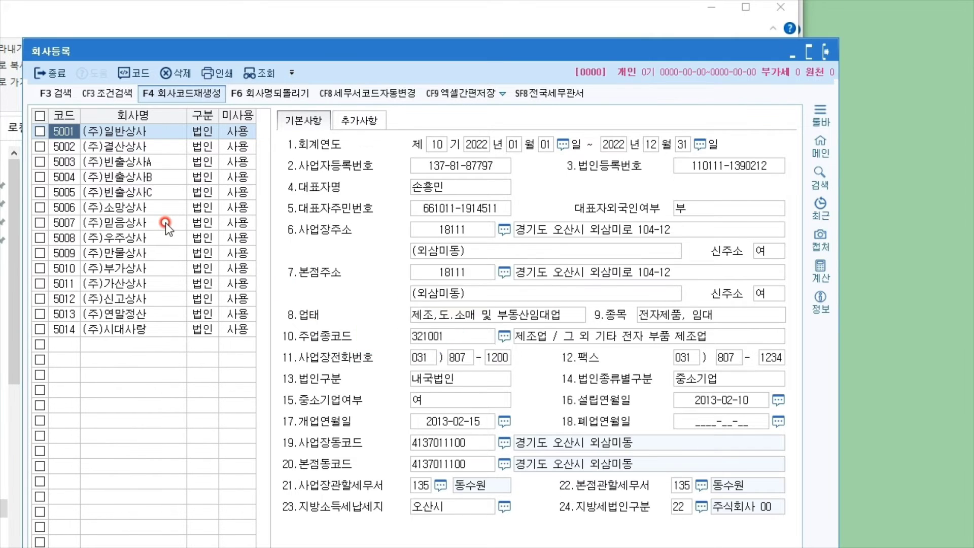
pyautogui.click(514, 341)
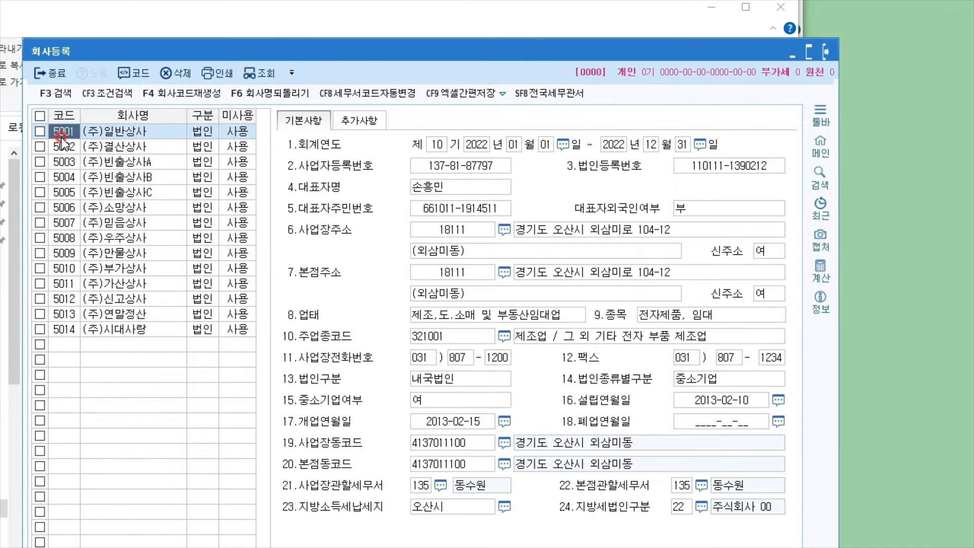
# Step: Check the regenerated company list in 회사등록, from company 5001 to company 5014
pyautogui.click(64, 330)
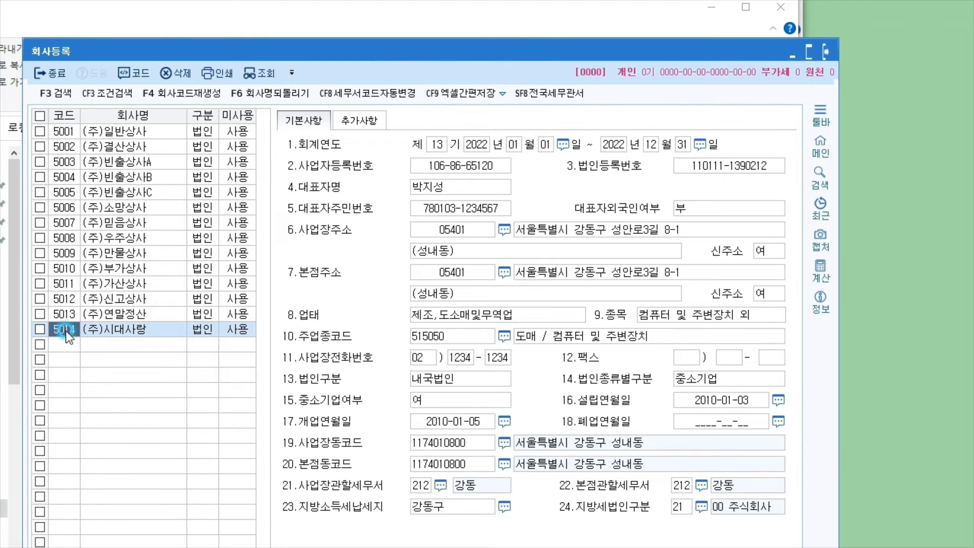
pyautogui.click(66, 126)
pyautogui.click(65, 347)
pyautogui.click(178, 96)
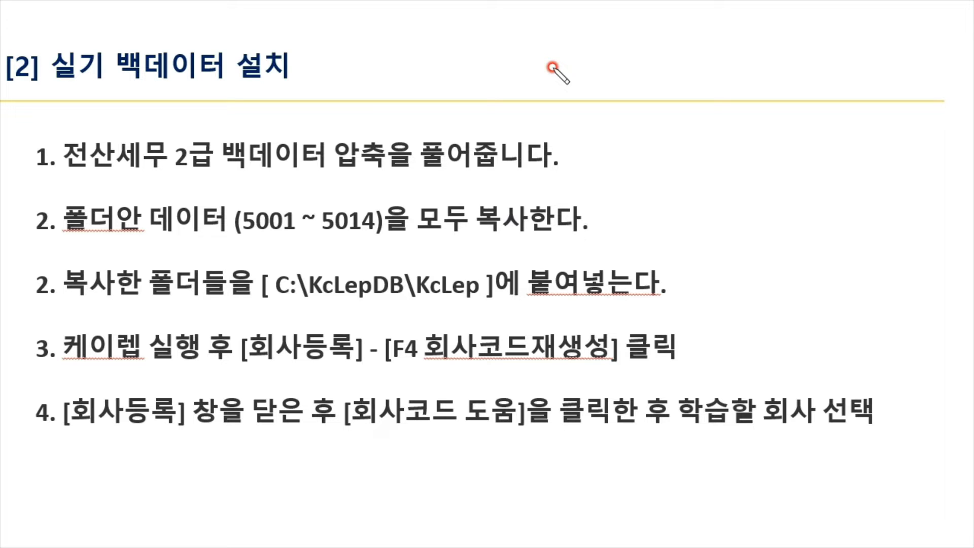
pyautogui.moveTo(76, 171); pyautogui.dragTo(370, 171)
pyautogui.moveTo(362, 131); pyautogui.dragTo(381, 131)
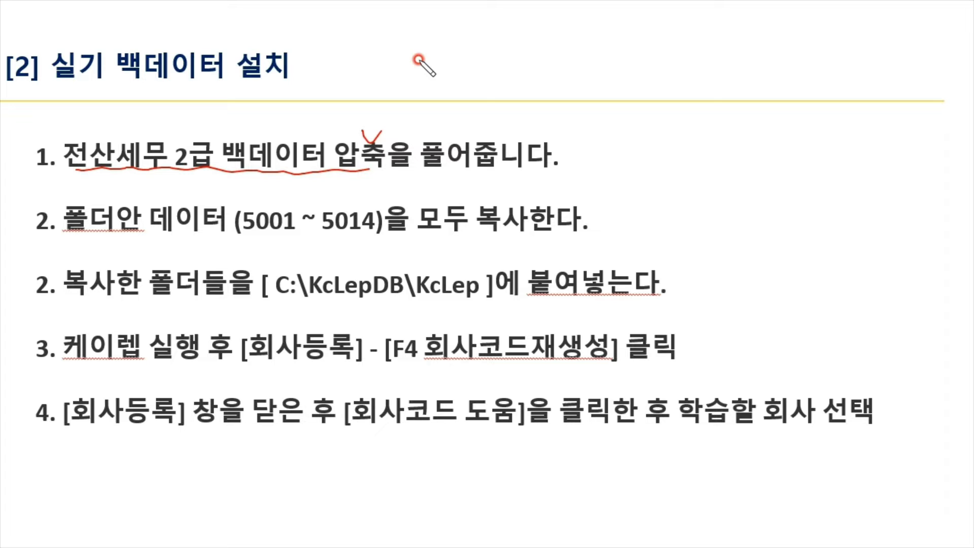